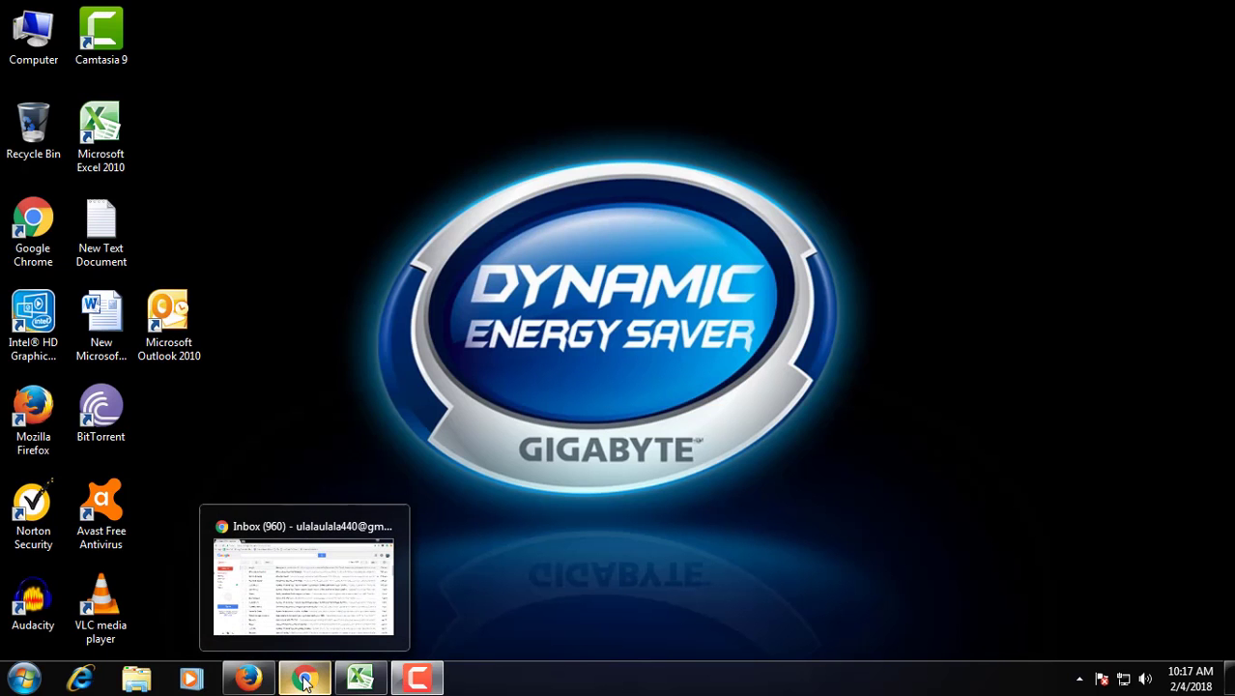
Restore the Gmail inbox window and open the gear settings menu
{"action": "left_click", "coordinate": [303, 582]}
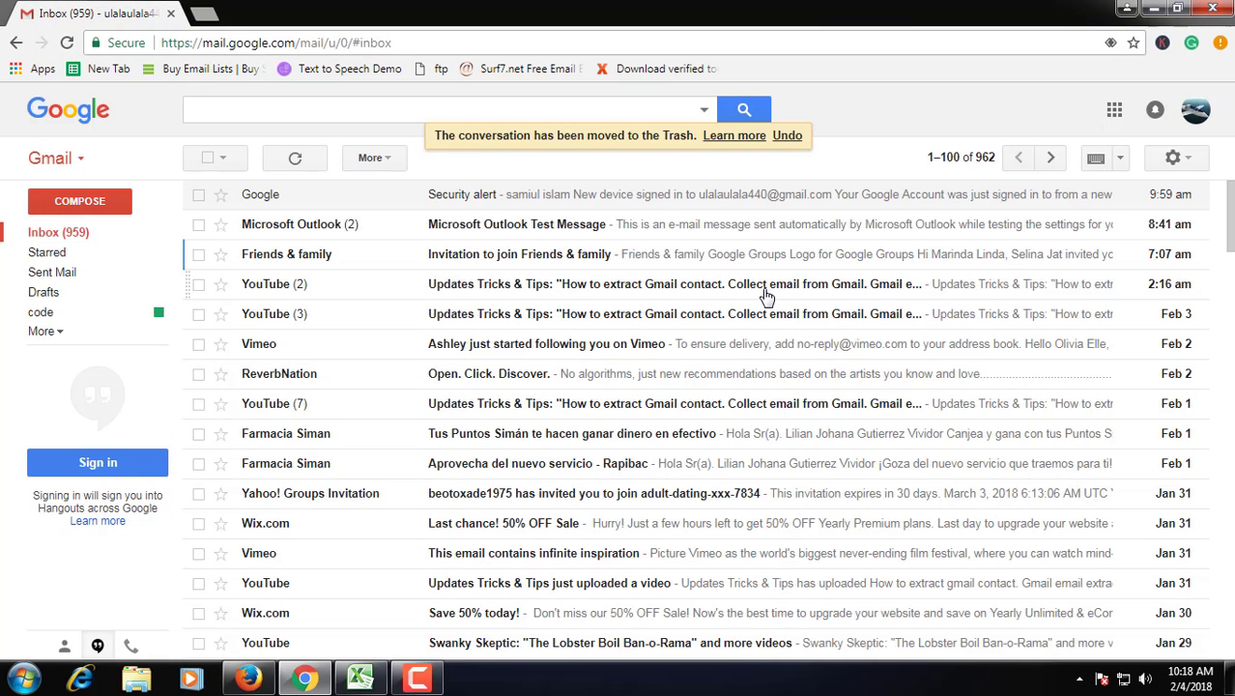
{"action": "scroll", "coordinate": [765, 297], "scroll_direction": "down", "scroll_amount": 1}
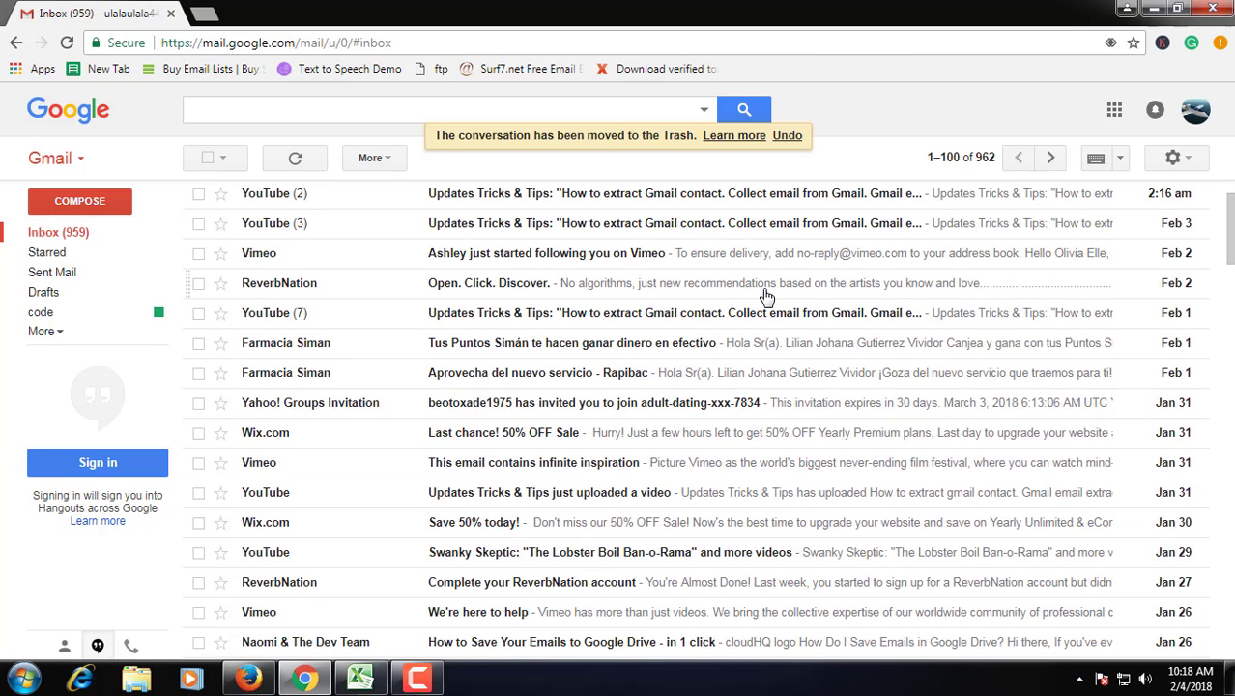
{"action": "scroll", "coordinate": [765, 297], "scroll_direction": "up", "scroll_amount": 1}
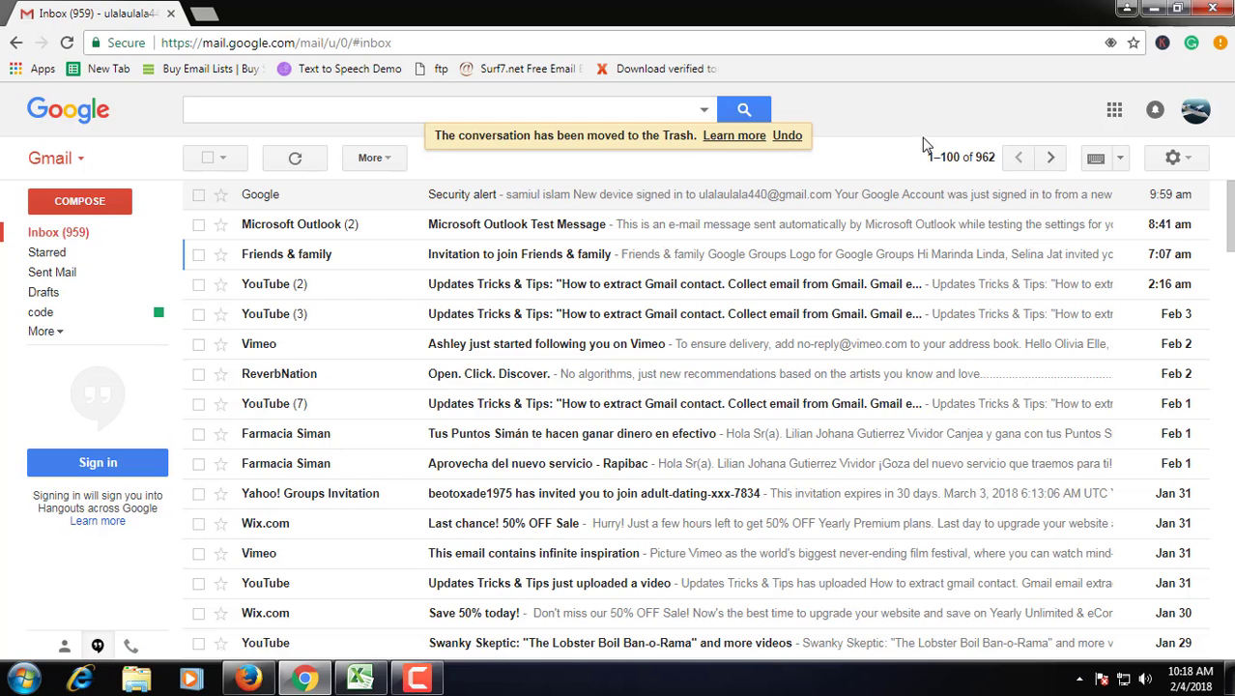
{"action": "left_click", "coordinate": [1198, 112]}
{"action": "left_click", "coordinate": [1005, 93]}
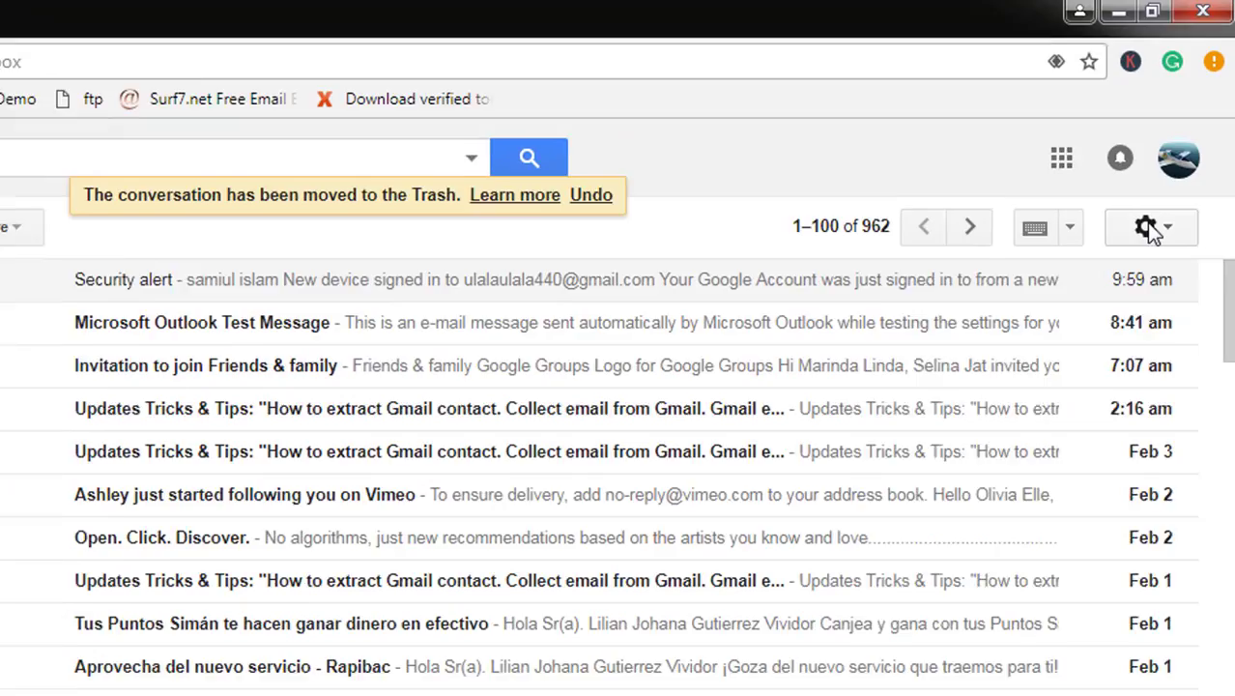
{"action": "left_click", "coordinate": [1172, 157]}
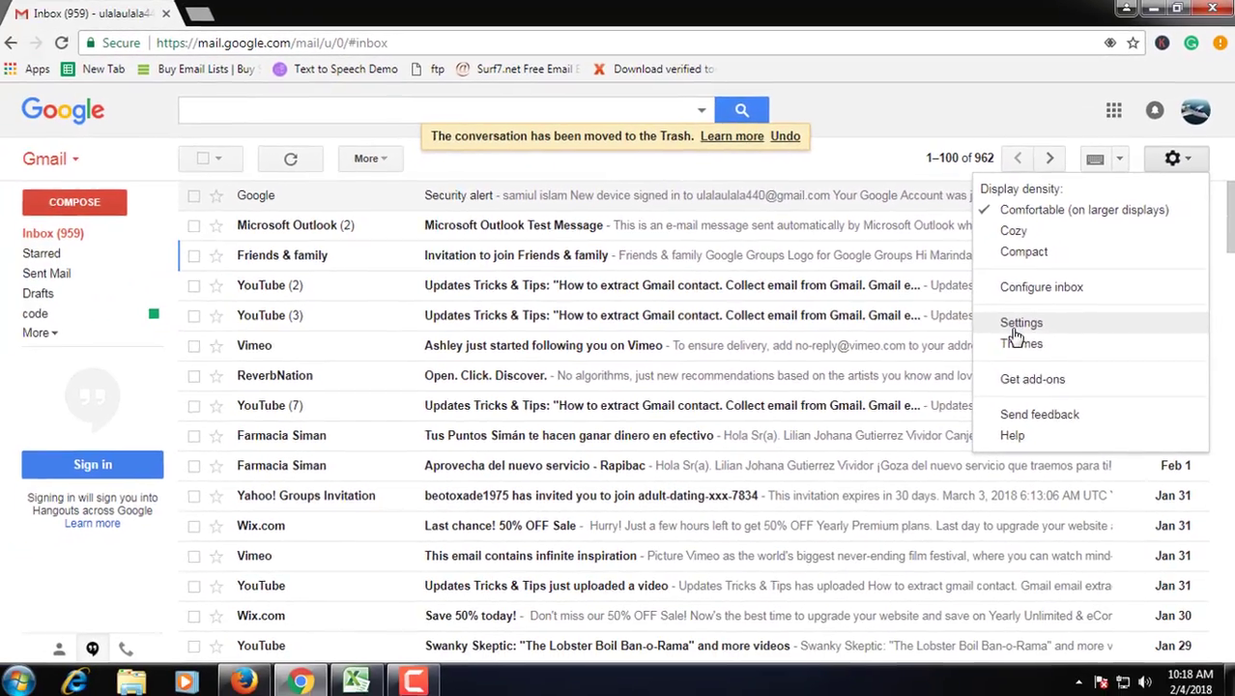
Open Gmail's full settings on the Forwarding and POP/IMAP tab
{"action": "left_click", "coordinate": [912, 485]}
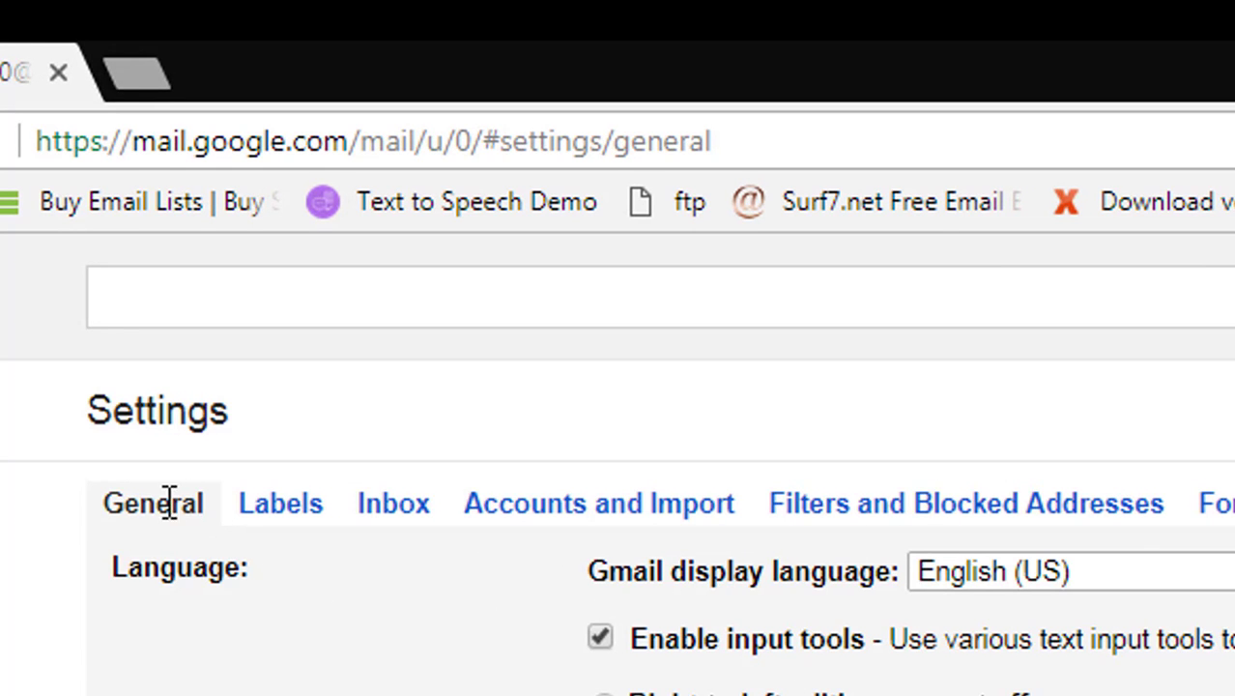
{"action": "double_click", "coordinate": [101, 506]}
{"action": "left_click", "coordinate": [926, 474]}
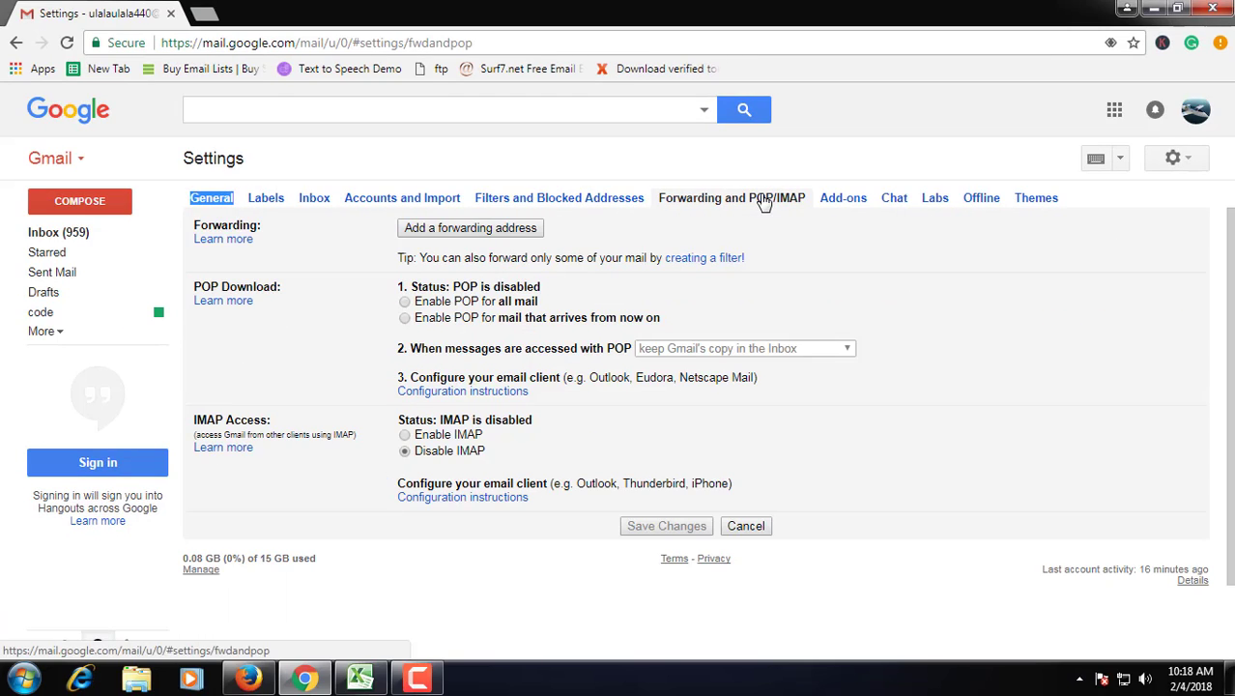
Enable POP for all mail and IMAP access, then save the changes
{"action": "left_click", "coordinate": [467, 302]}
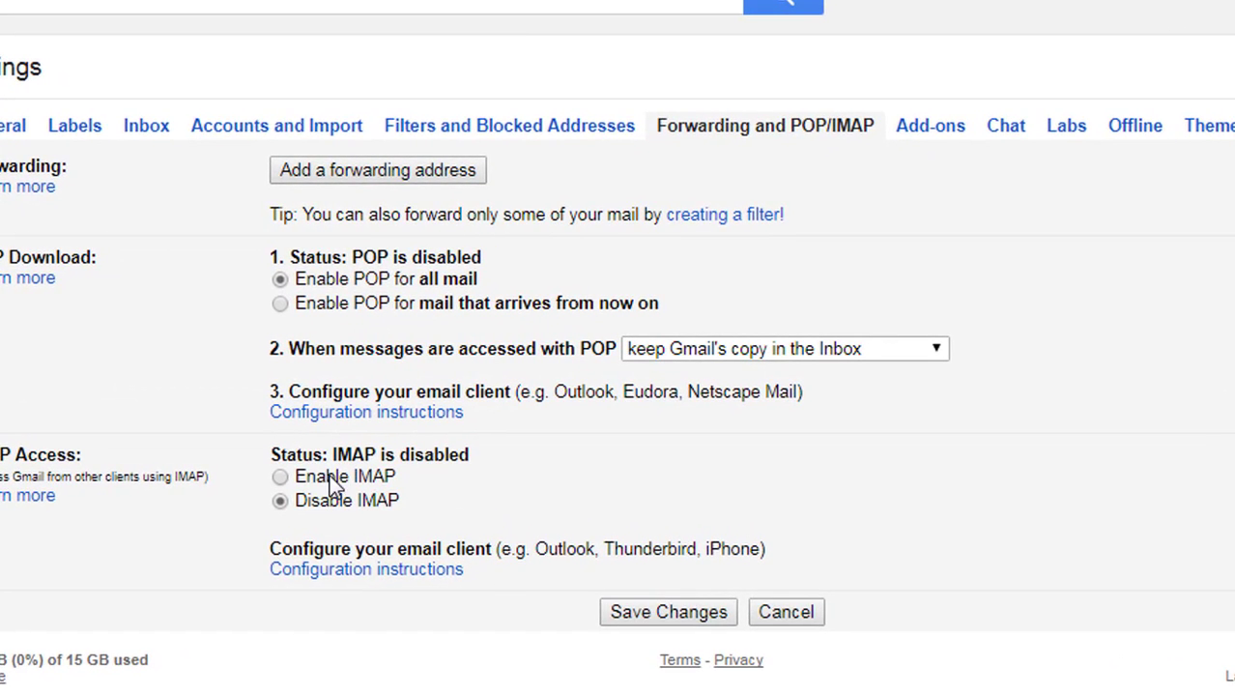
{"action": "left_click", "coordinate": [326, 475]}
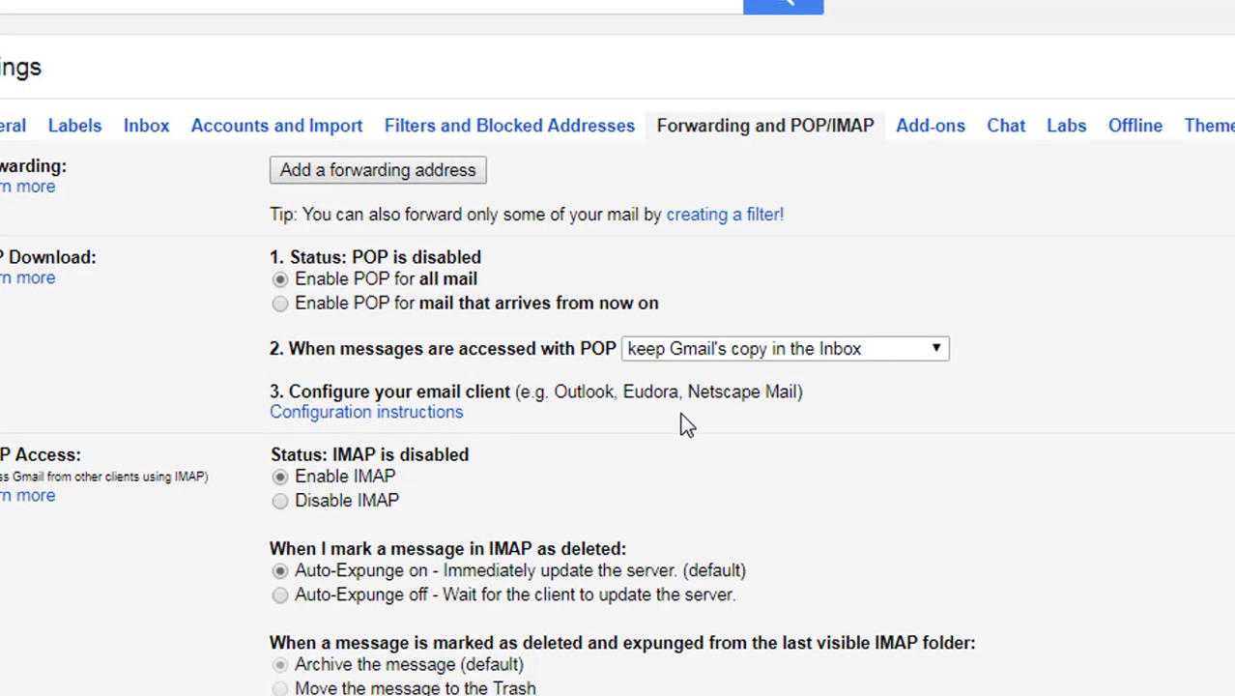
{"action": "scroll", "coordinate": [680, 415], "scroll_direction": "down", "scroll_amount": 5}
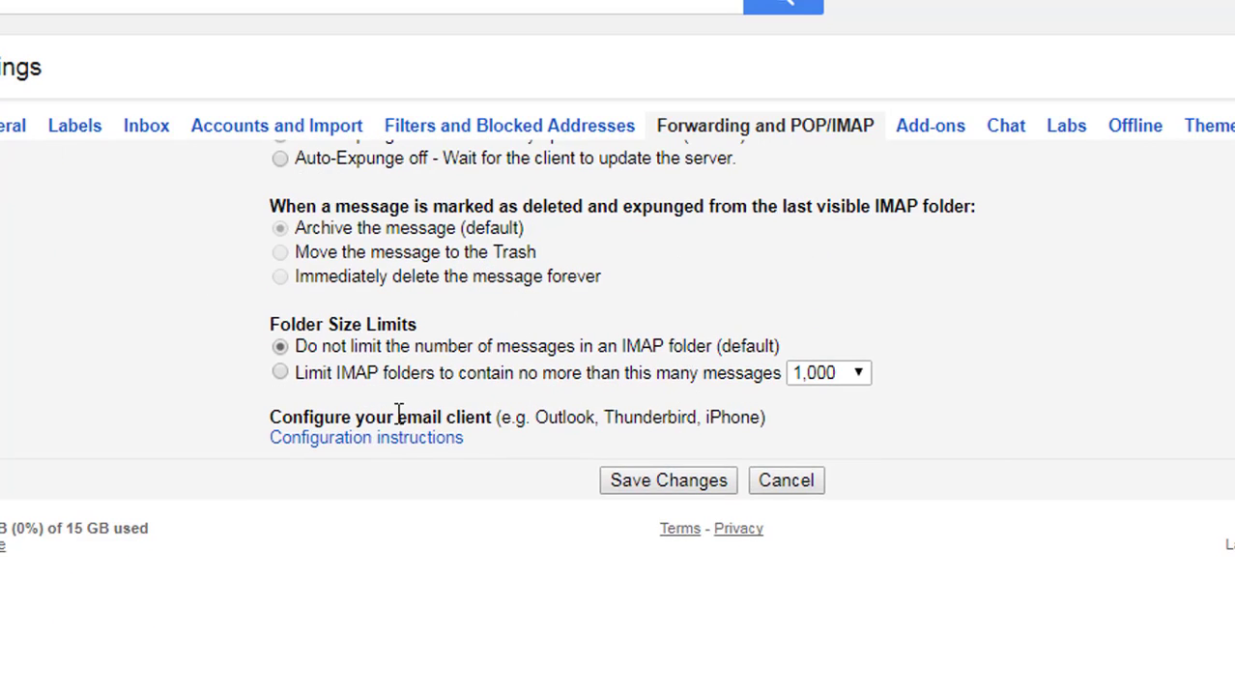
{"action": "scroll", "coordinate": [410, 410], "scroll_direction": "up", "scroll_amount": 5}
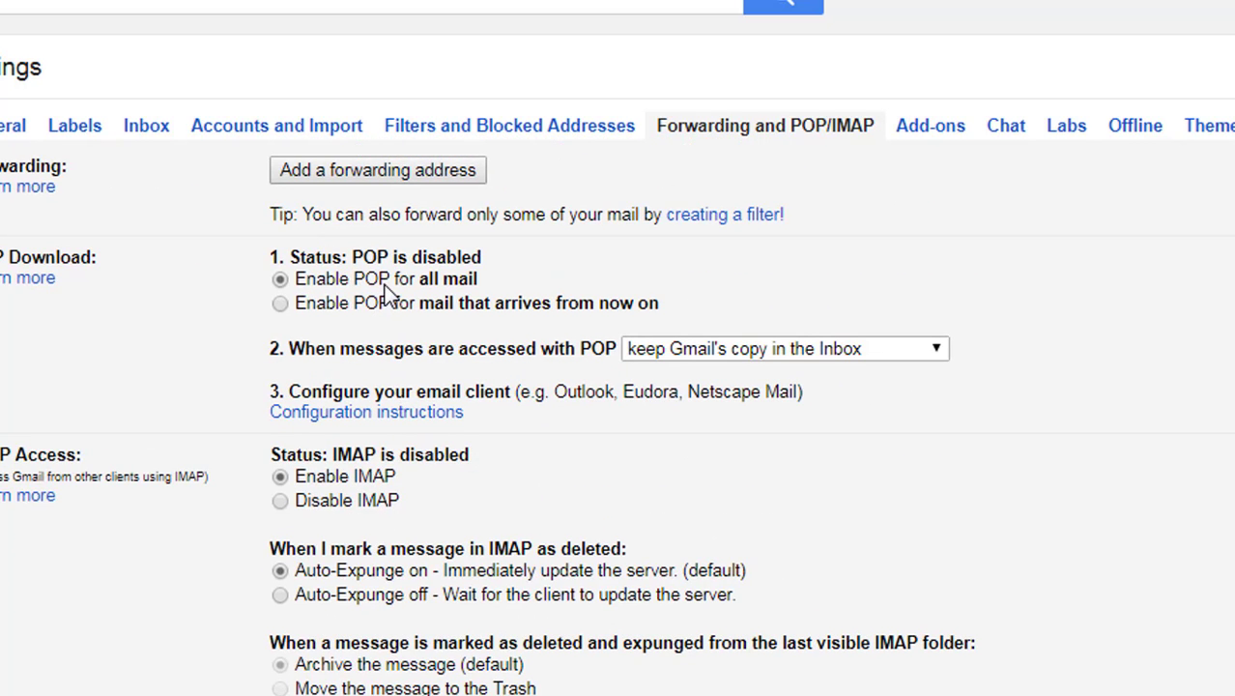
{"action": "left_click", "coordinate": [307, 501]}
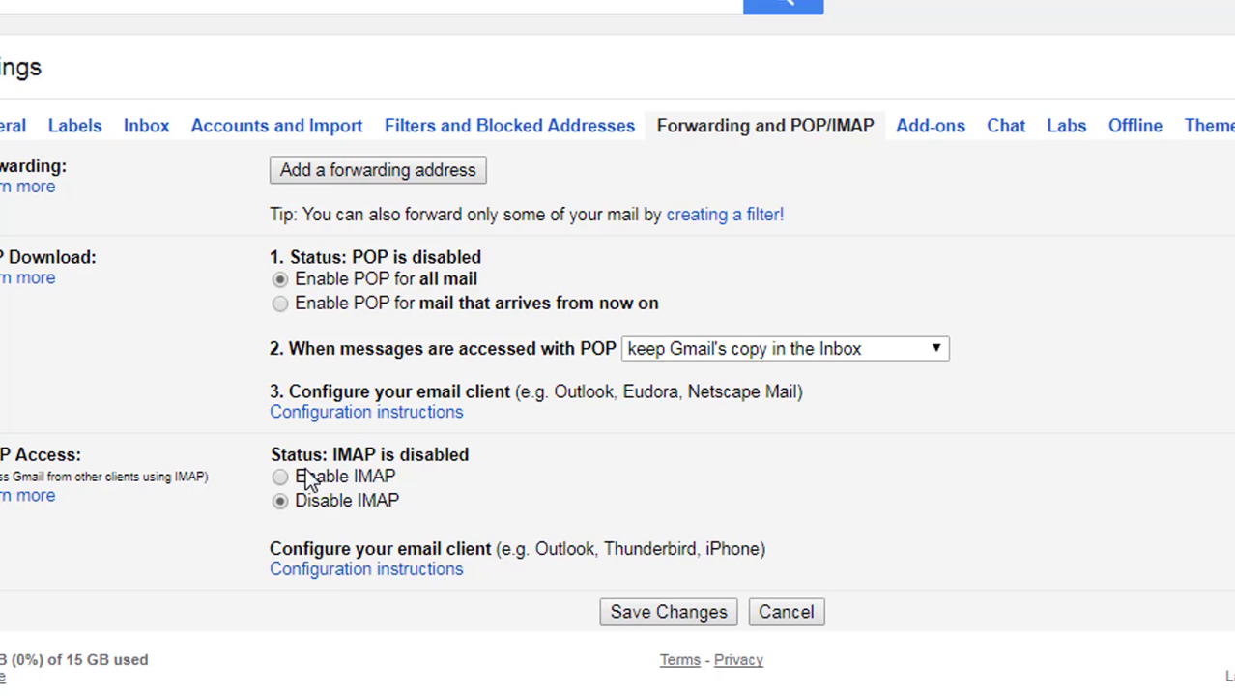
{"action": "left_click", "coordinate": [306, 476]}
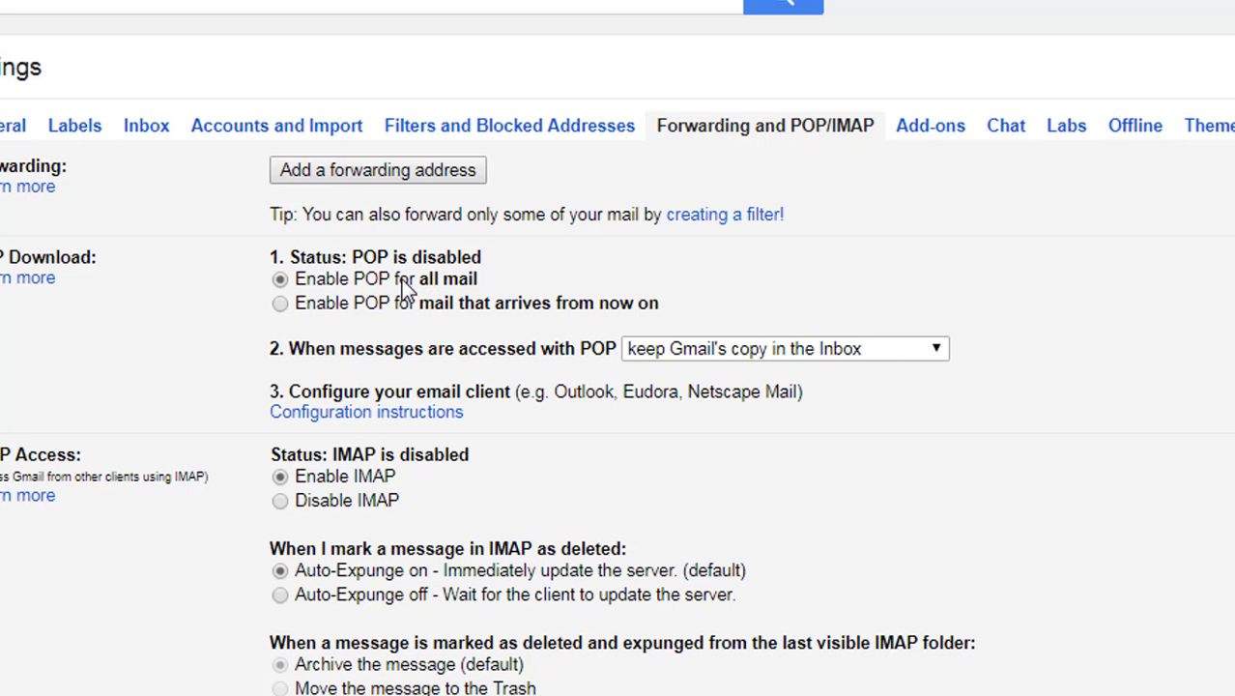
{"action": "left_click", "coordinate": [320, 308]}
{"action": "left_click", "coordinate": [322, 281]}
{"action": "scroll", "coordinate": [744, 429], "scroll_direction": "down", "scroll_amount": 5}
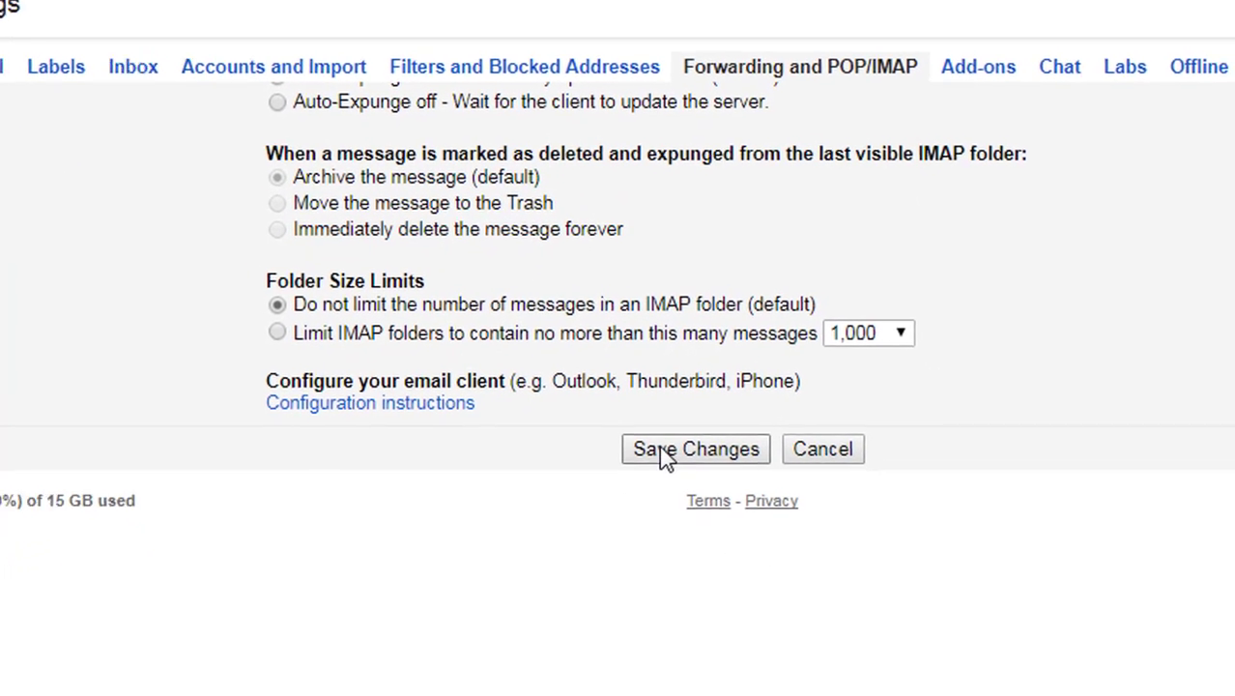
{"action": "left_click", "coordinate": [665, 454]}
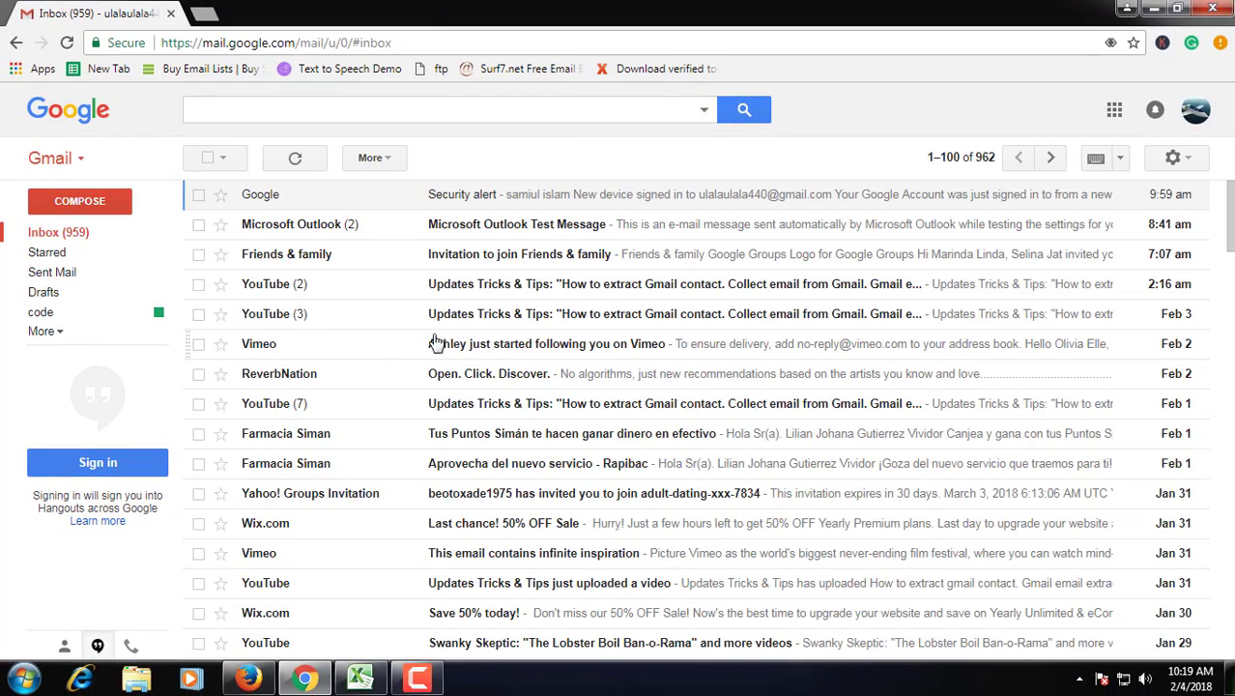
Go from the avatar menu to My Account and its Sign-in & security card
{"action": "scroll", "coordinate": [421, 349], "scroll_direction": "down", "scroll_amount": 5}
{"action": "scroll", "coordinate": [449, 336], "scroll_direction": "up", "scroll_amount": 5}
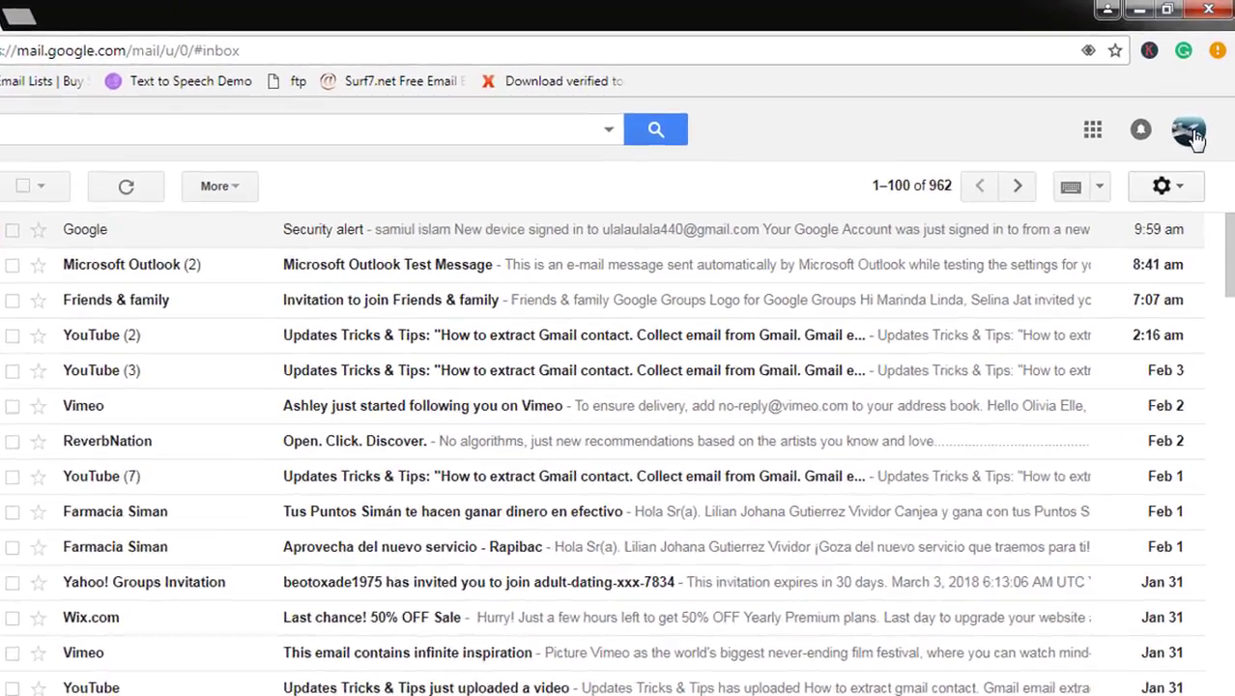
{"action": "left_click", "coordinate": [1195, 138]}
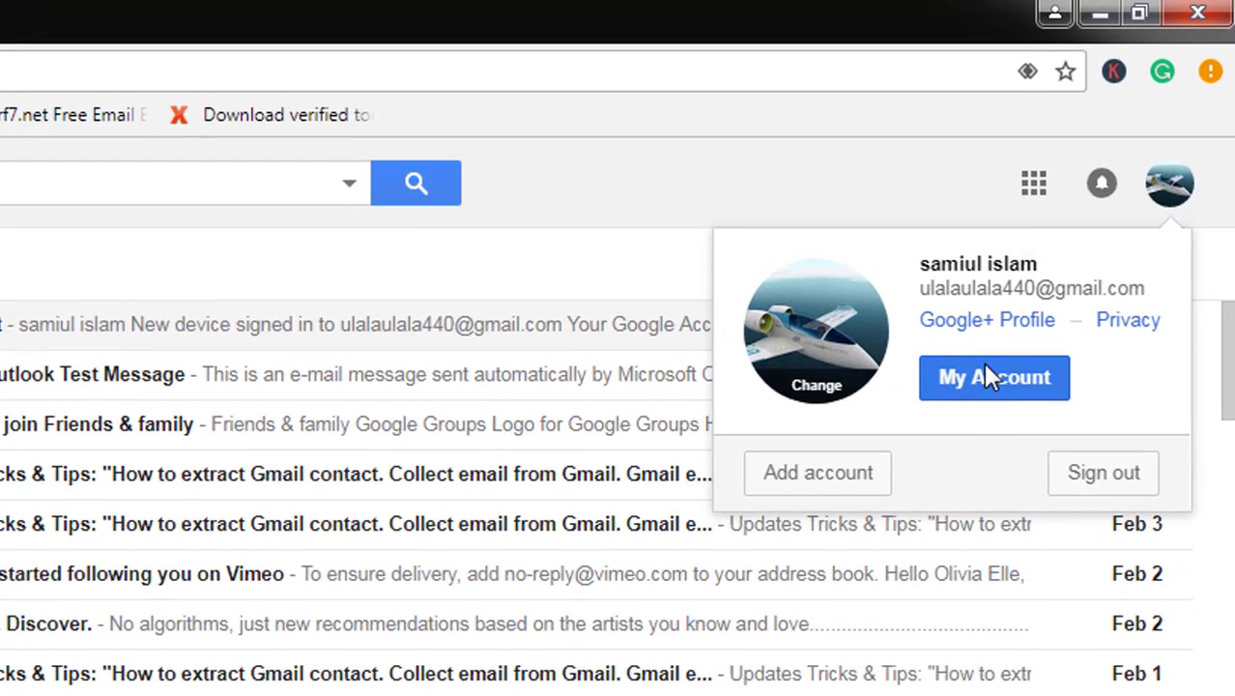
{"action": "left_click", "coordinate": [984, 369]}
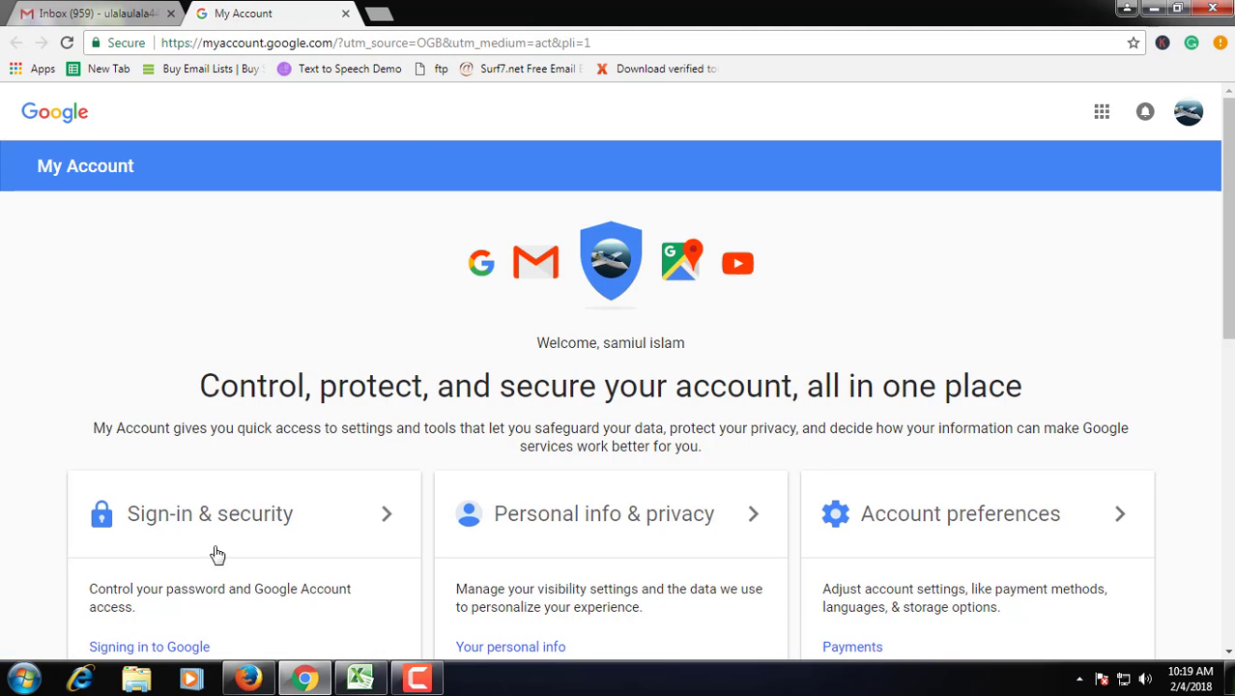
{"action": "scroll", "coordinate": [245, 526], "scroll_direction": "down", "scroll_amount": 1}
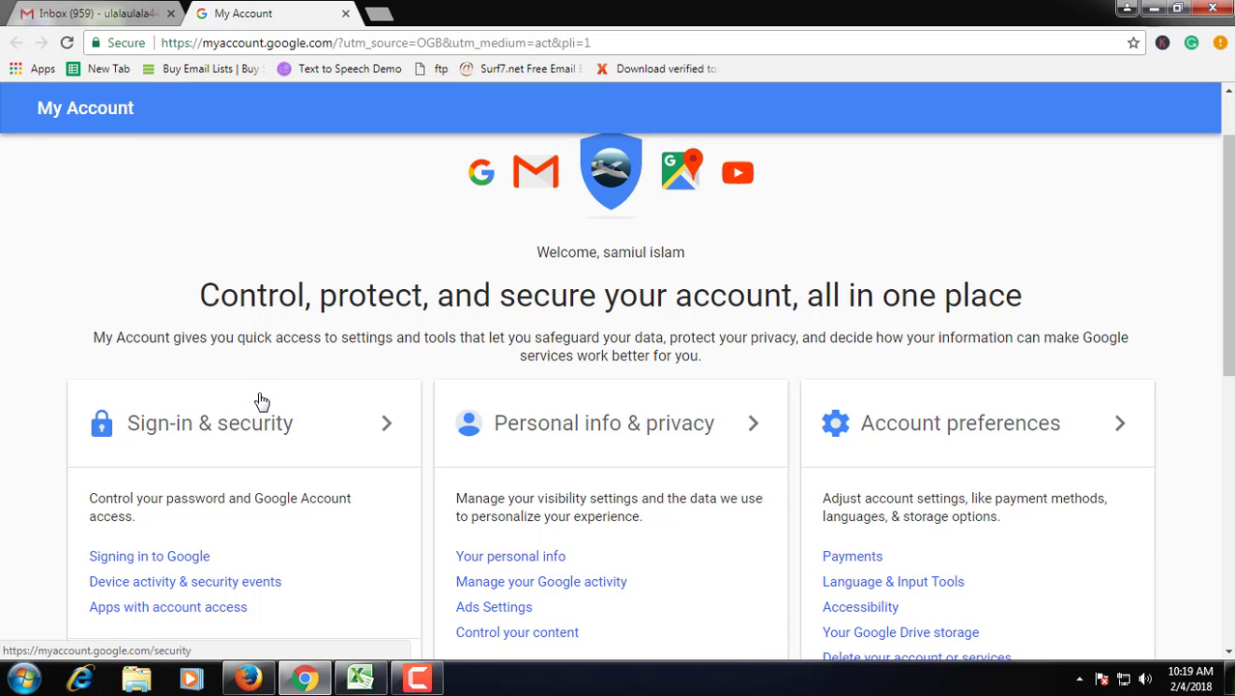
{"action": "left_click", "coordinate": [259, 437]}
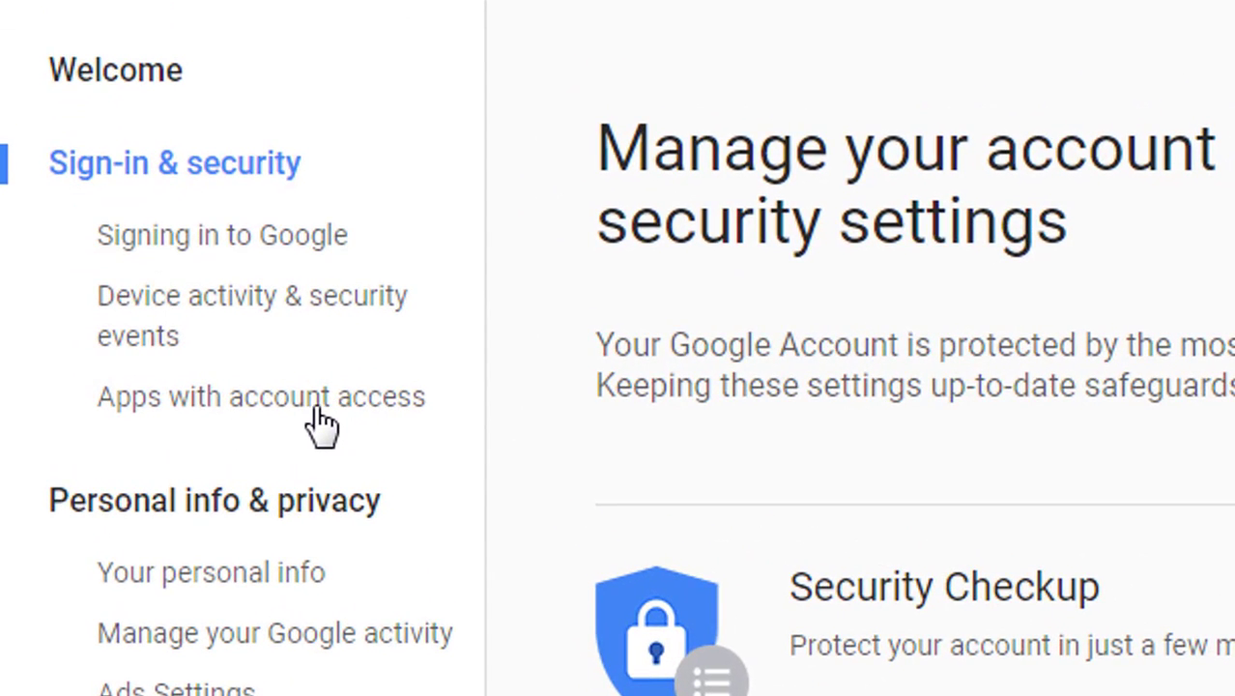
Under Apps with account access, switch Allow less secure apps to ON
{"action": "left_click", "coordinate": [316, 405]}
{"action": "scroll", "coordinate": [726, 379], "scroll_direction": "down", "scroll_amount": 5}
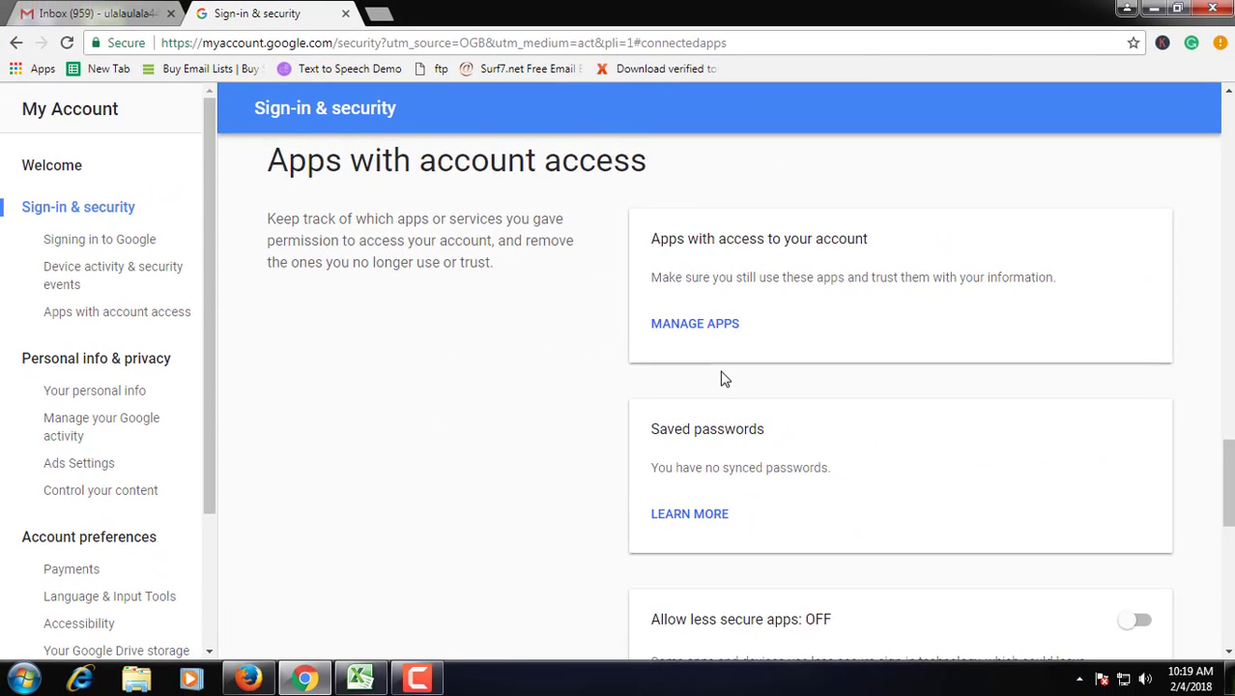
{"action": "scroll", "coordinate": [801, 367], "scroll_direction": "down", "scroll_amount": 2}
{"action": "scroll", "coordinate": [802, 367], "scroll_direction": "up", "scroll_amount": 5}
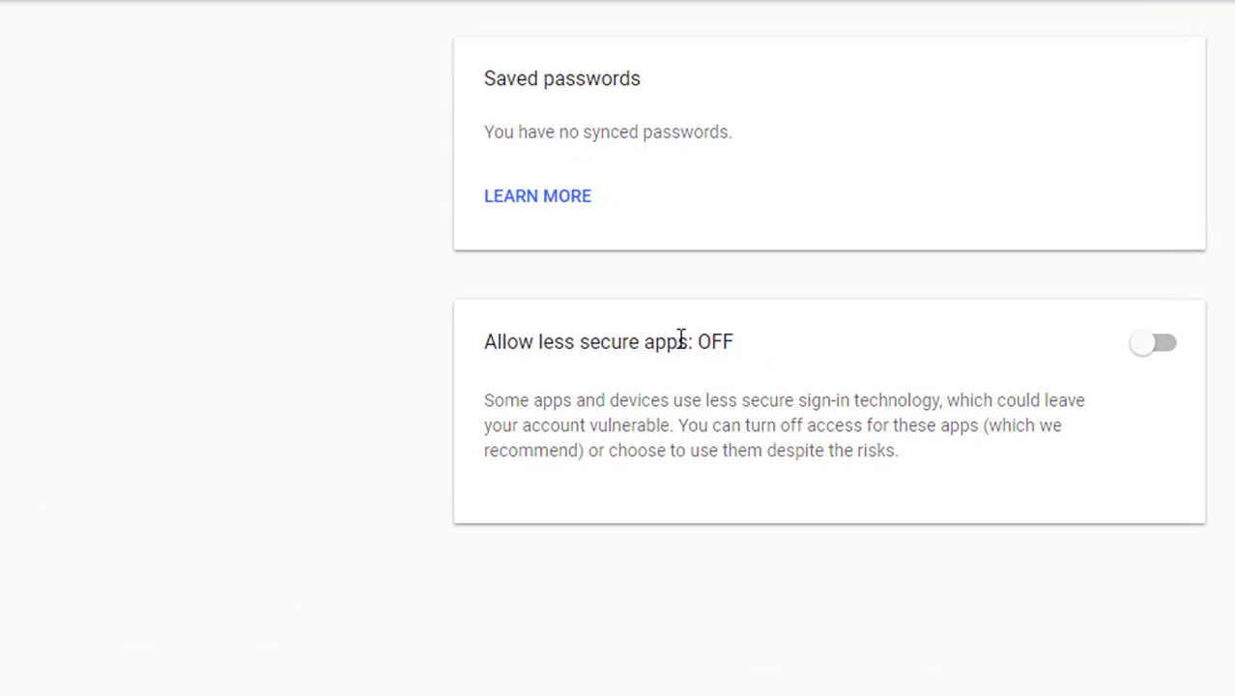
{"action": "left_click_drag", "start_coordinate": [640, 328], "coordinate": [772, 351]}
{"action": "left_click", "coordinate": [759, 357]}
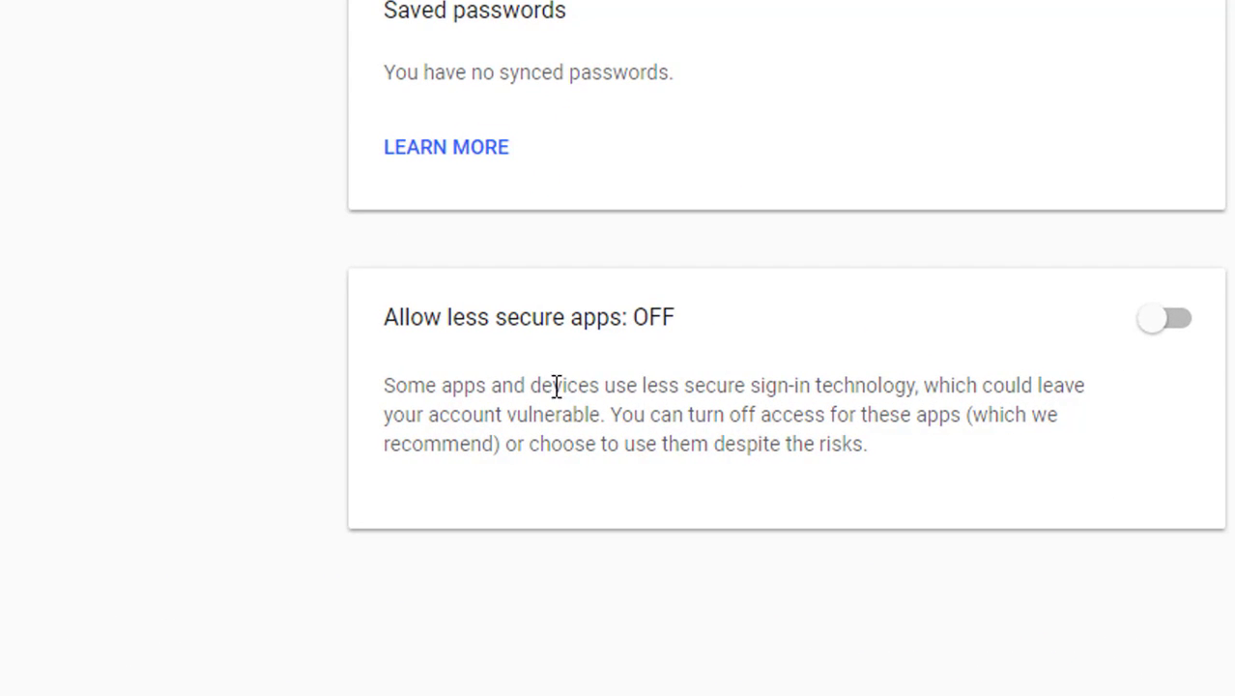
{"action": "left_click_drag", "start_coordinate": [501, 390], "coordinate": [725, 415]}
{"action": "left_click", "coordinate": [609, 422]}
{"action": "left_click", "coordinate": [1163, 322]}
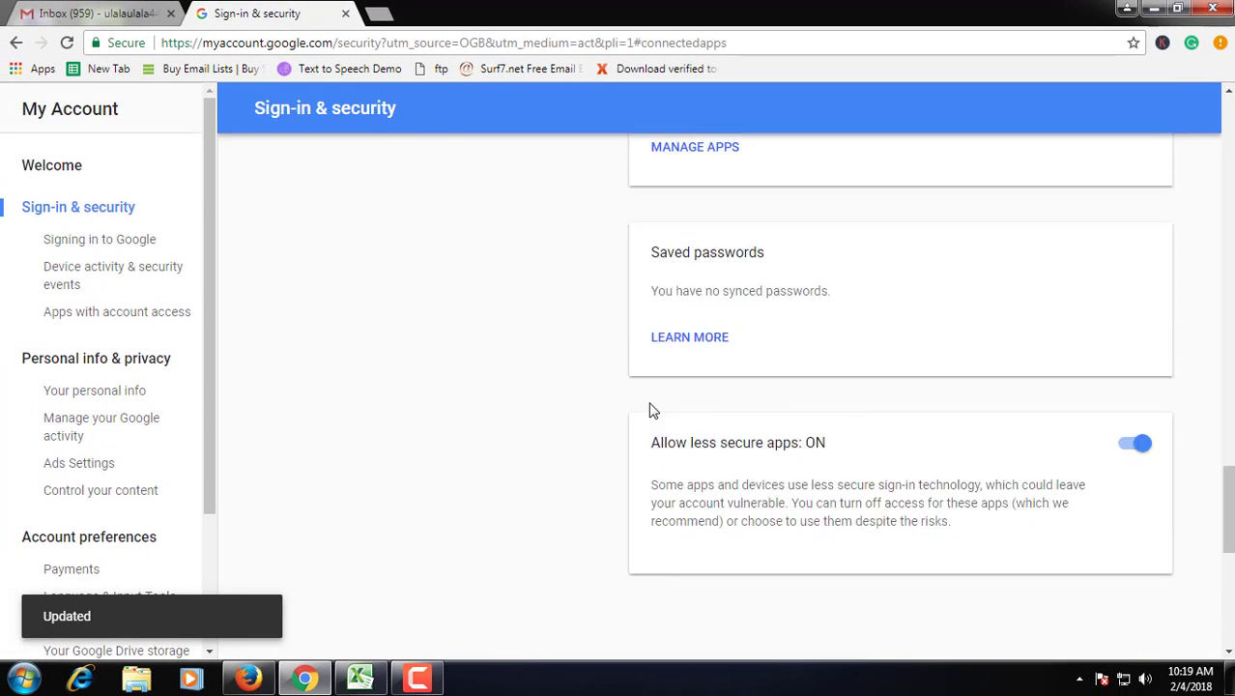
Minimize Chrome to reveal the Windows desktop
{"action": "scroll", "coordinate": [652, 409], "scroll_direction": "up", "scroll_amount": 10}
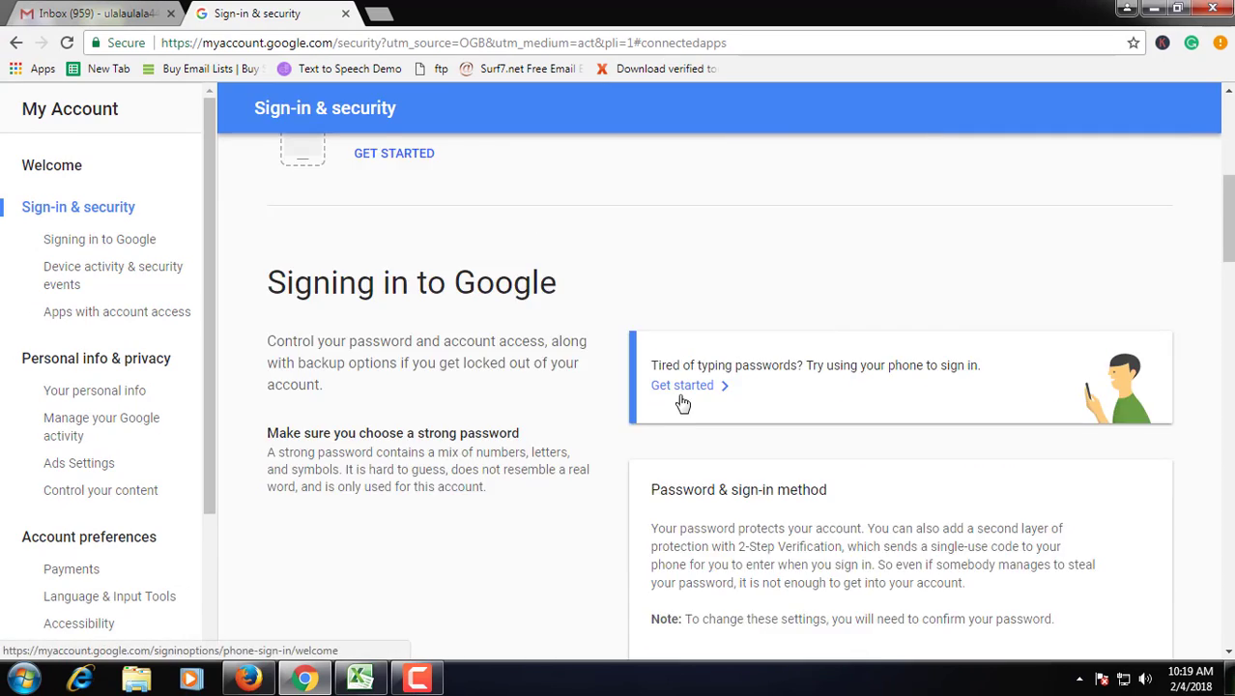
{"action": "scroll", "coordinate": [676, 404], "scroll_direction": "up", "scroll_amount": 5}
{"action": "scroll", "coordinate": [683, 402], "scroll_direction": "down", "scroll_amount": 10}
{"action": "scroll", "coordinate": [683, 402], "scroll_direction": "down", "scroll_amount": 4}
{"action": "scroll", "coordinate": [678, 400], "scroll_direction": "up", "scroll_amount": 8}
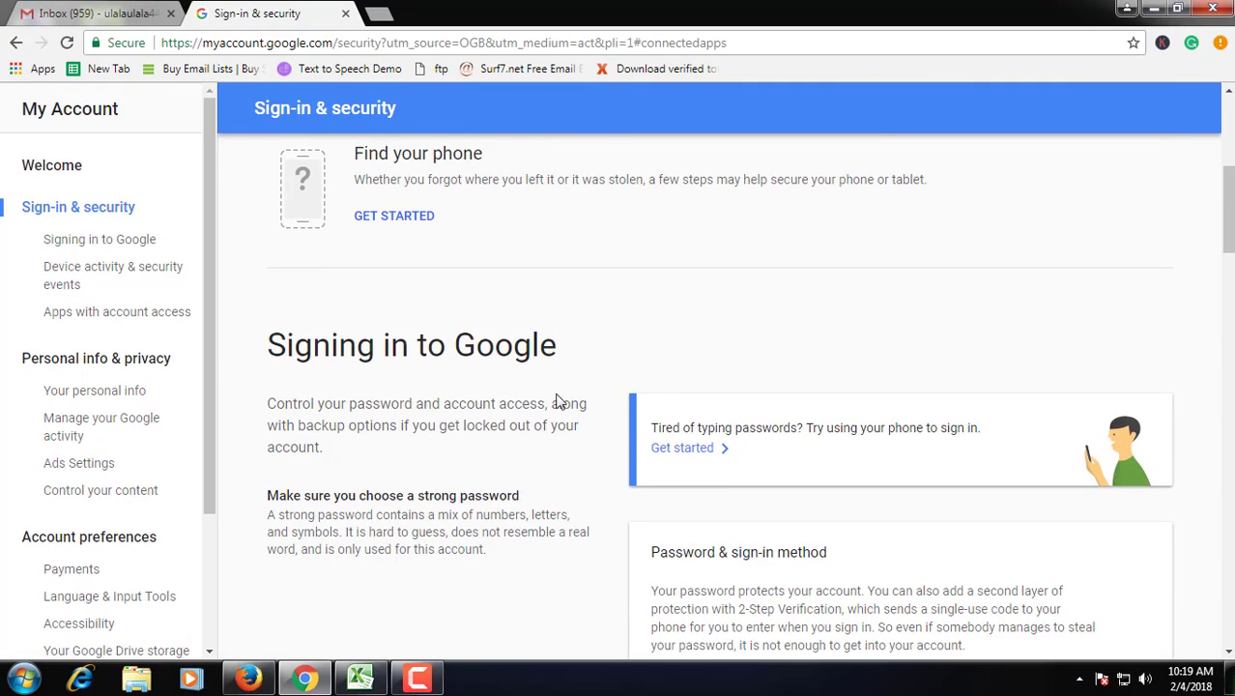
{"action": "scroll", "coordinate": [818, 373], "scroll_direction": "up", "scroll_amount": 5}
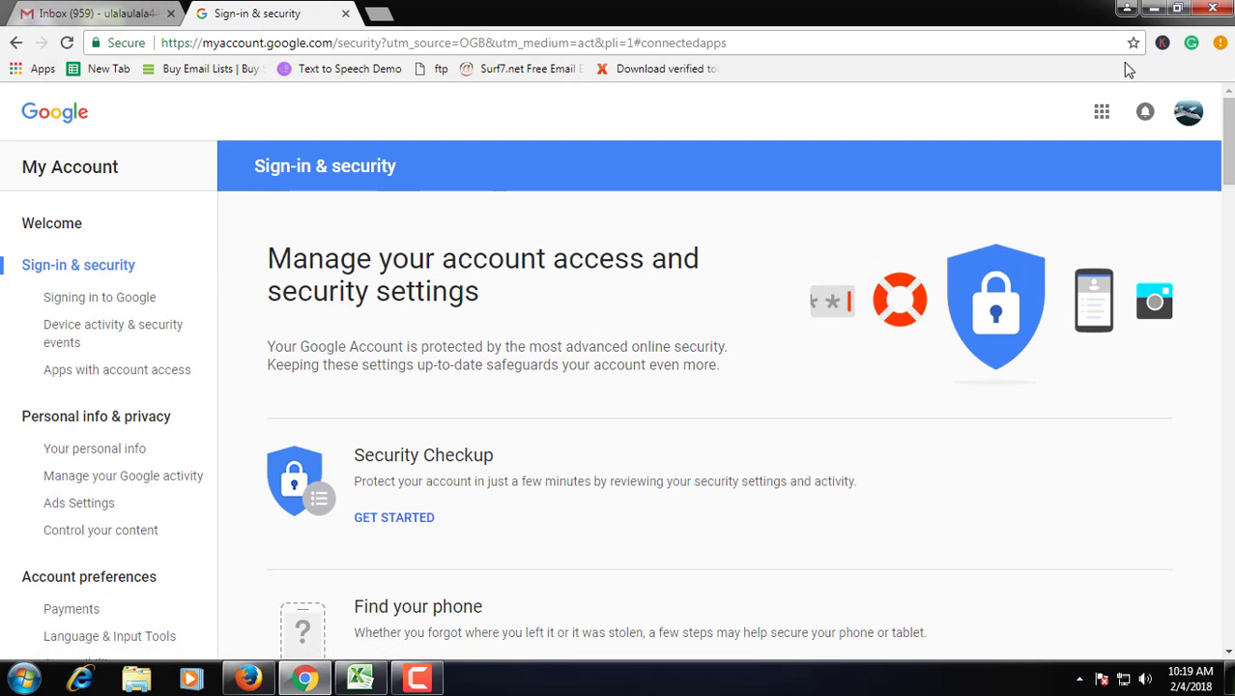
{"action": "left_click", "coordinate": [1154, 8]}
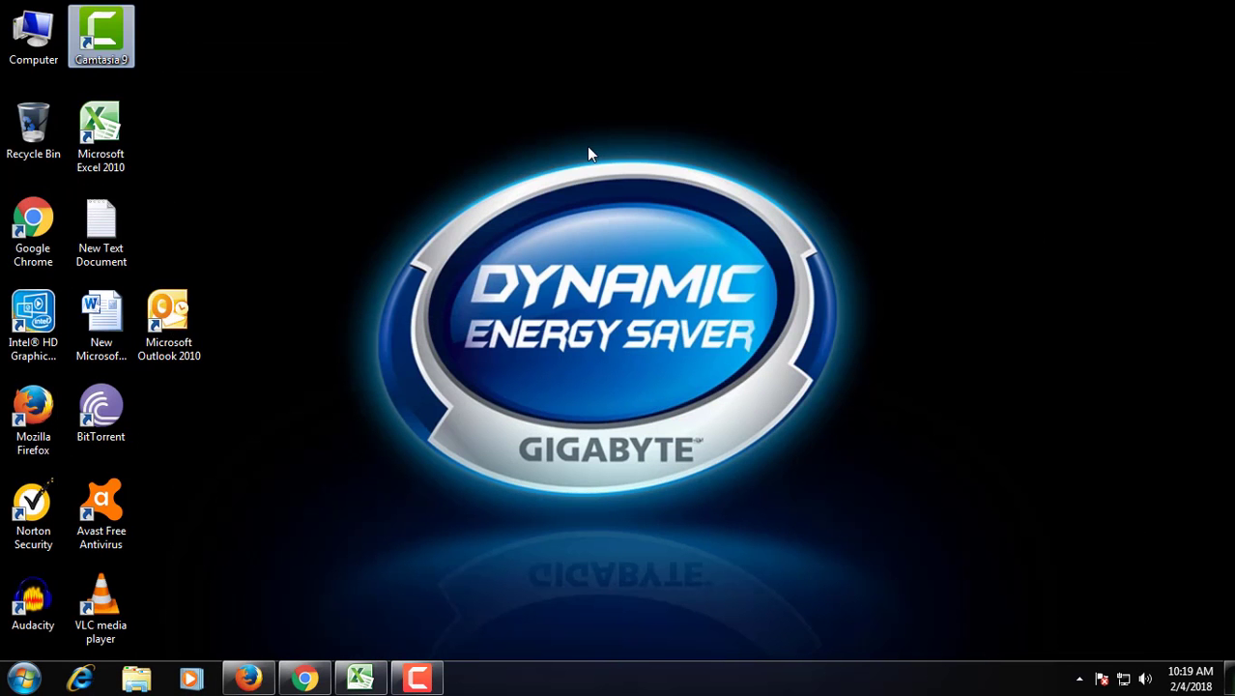
Refresh the desktop and launch Microsoft Outlook 2010 from its desktop icon
{"action": "right_click", "coordinate": [587, 153]}
{"action": "left_click", "coordinate": [675, 205]}
{"action": "right_click", "coordinate": [674, 210]}
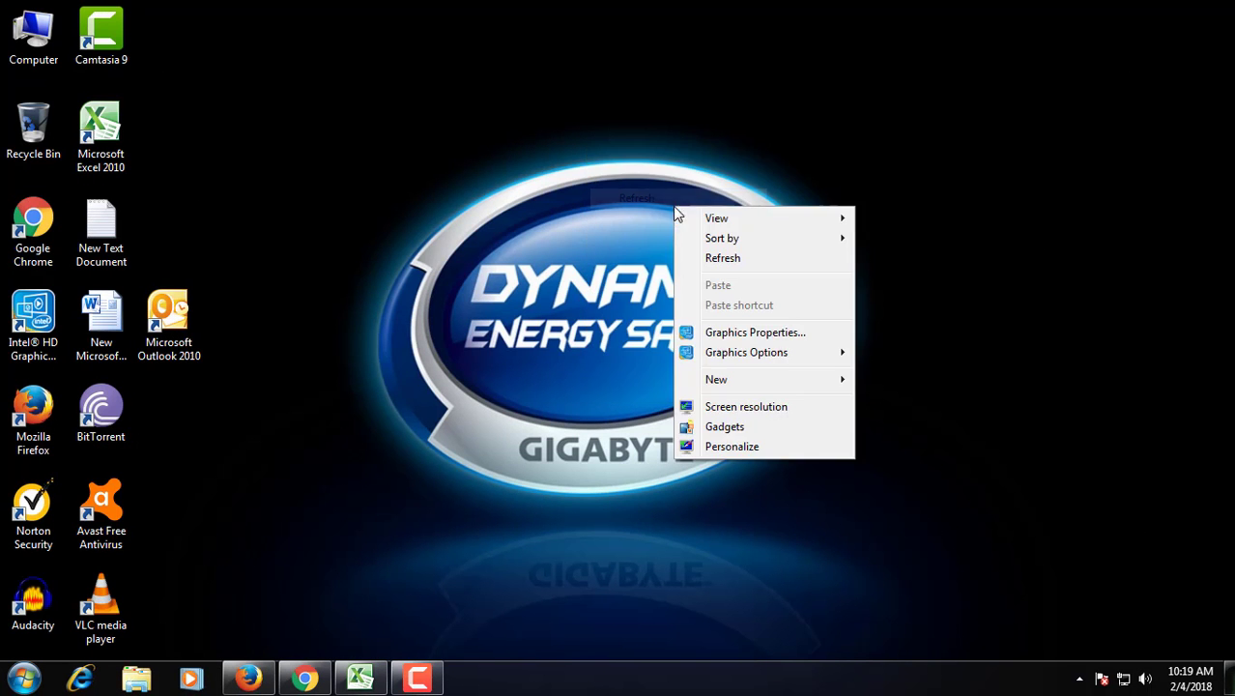
{"action": "left_click", "coordinate": [786, 253]}
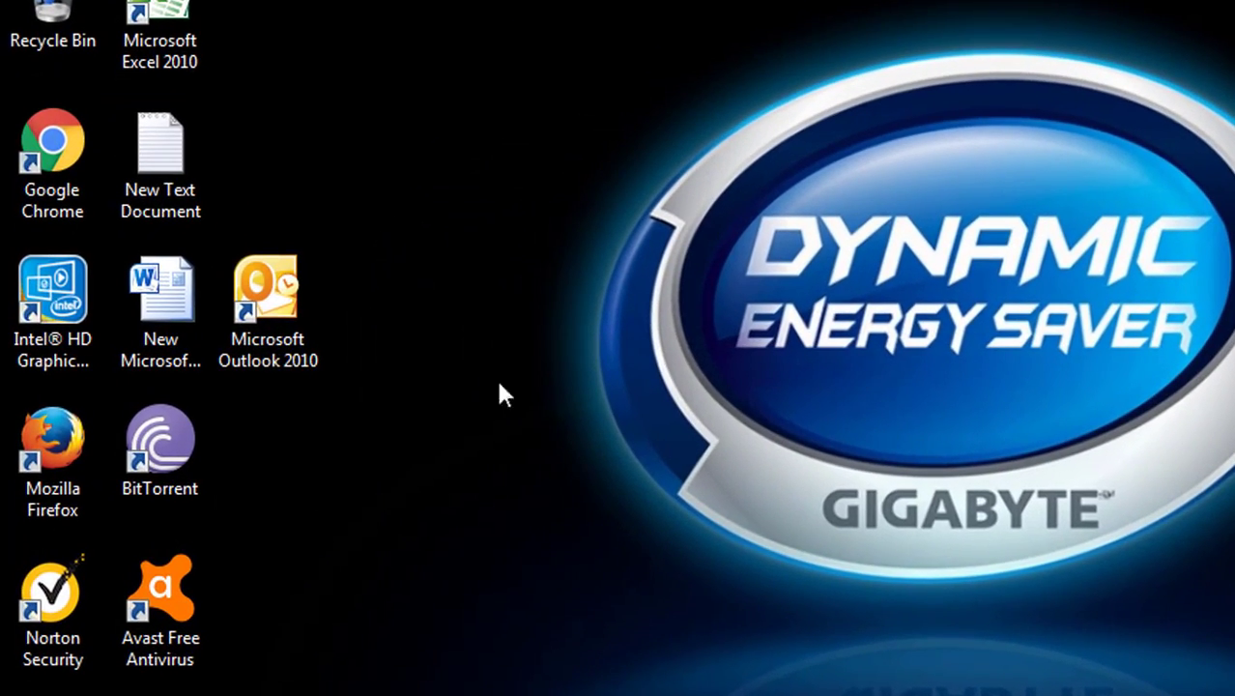
{"action": "double_click", "coordinate": [265, 311]}
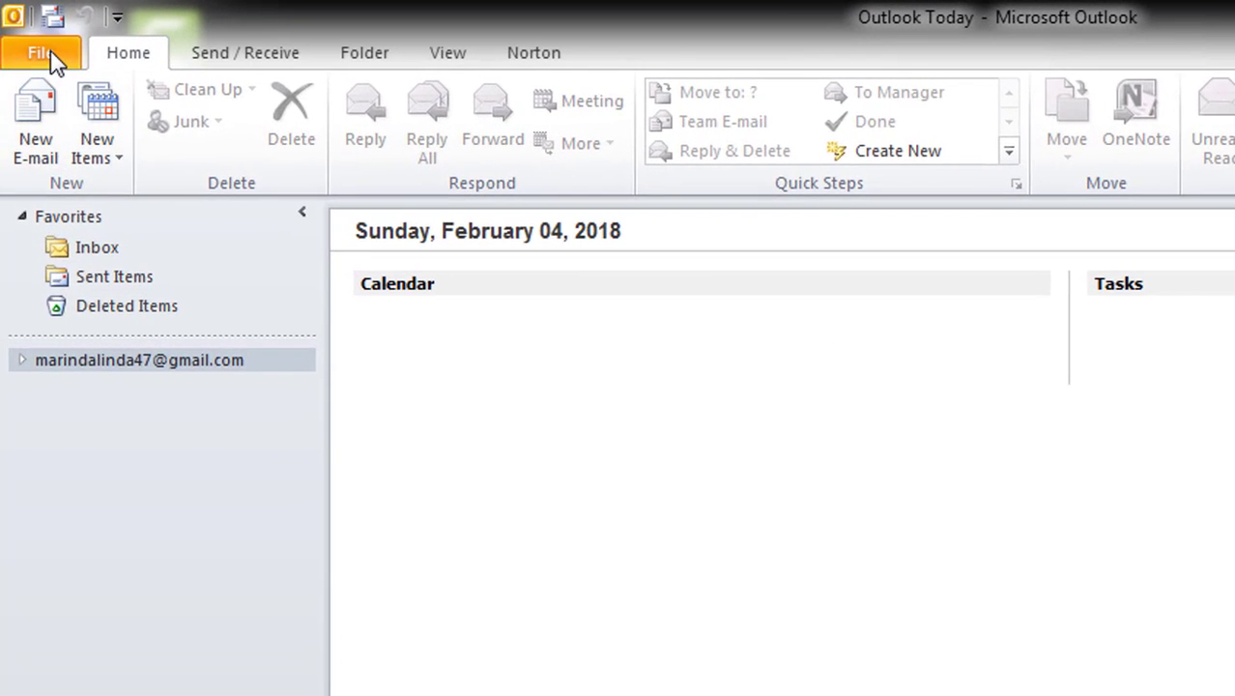
{"action": "left_click", "coordinate": [25, 31]}
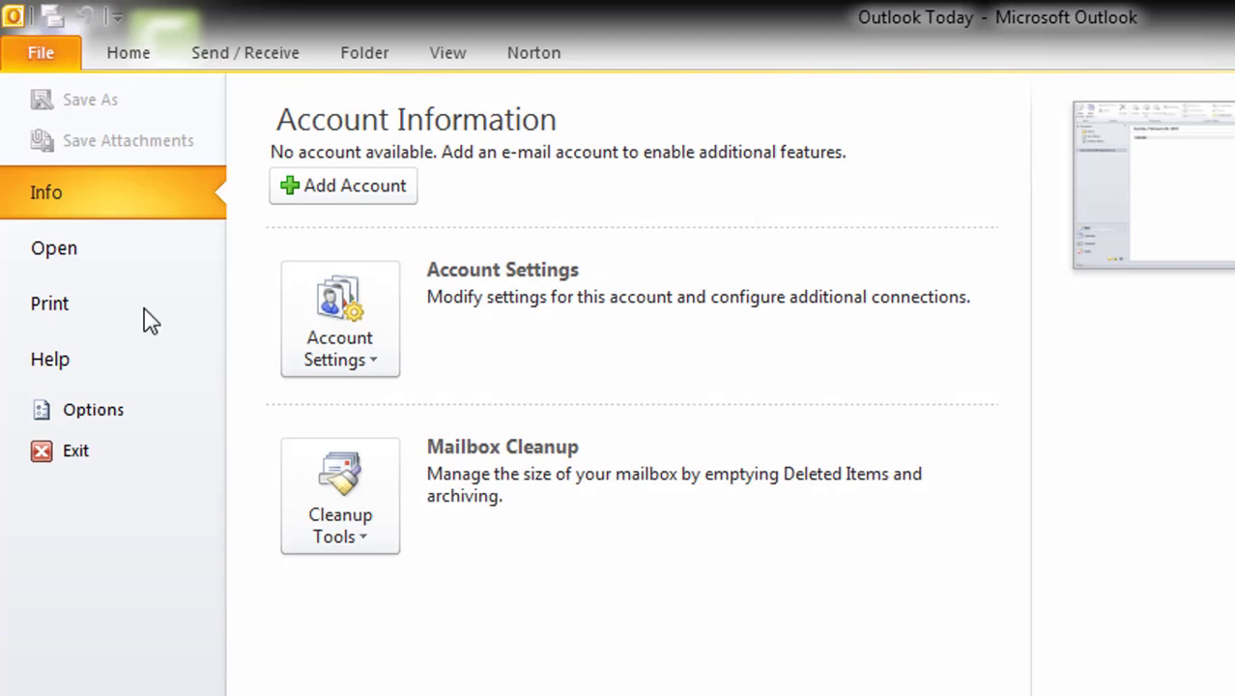
{"action": "left_click", "coordinate": [350, 328]}
{"action": "left_click", "coordinate": [376, 406]}
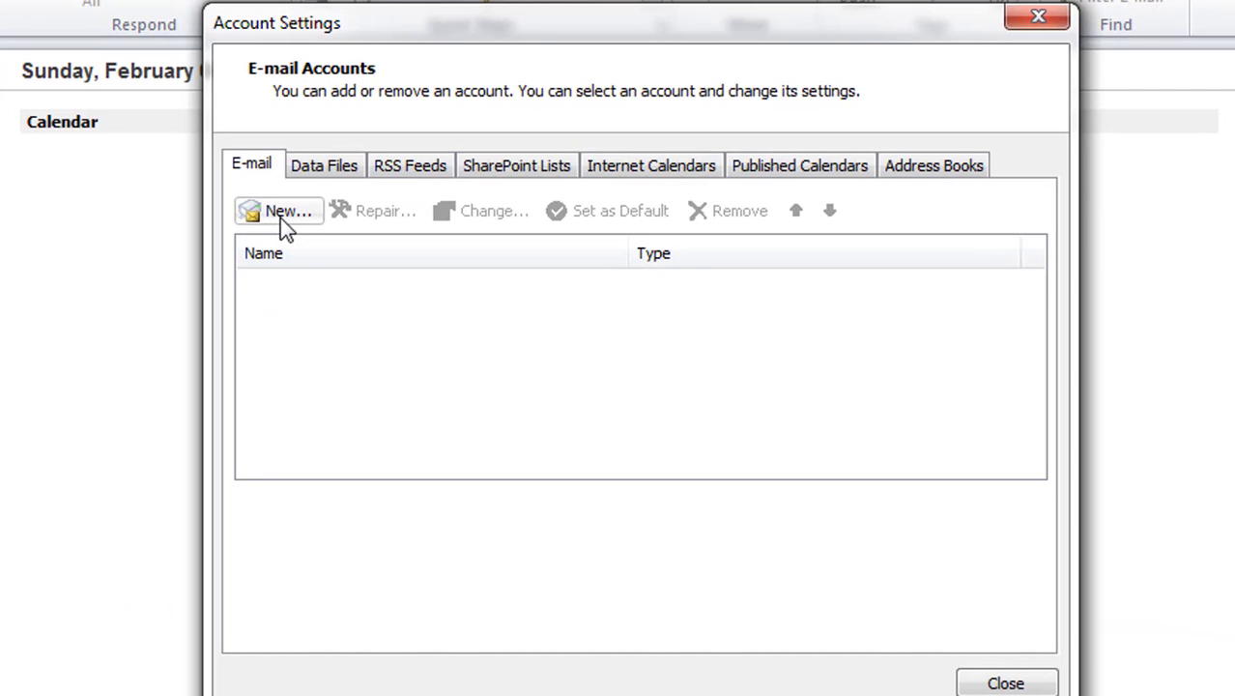
Start a new account and choose to configure server settings manually
{"action": "left_click", "coordinate": [283, 214]}
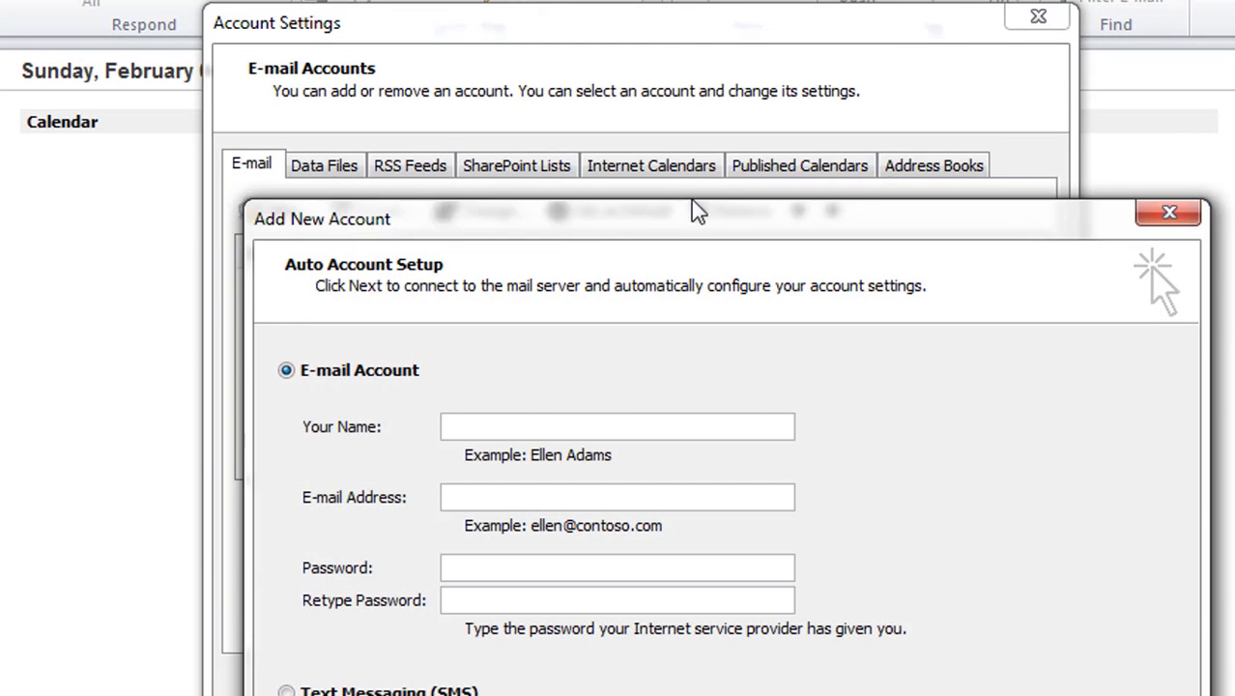
{"action": "left_click_drag", "start_coordinate": [654, 213], "coordinate": [581, 24]}
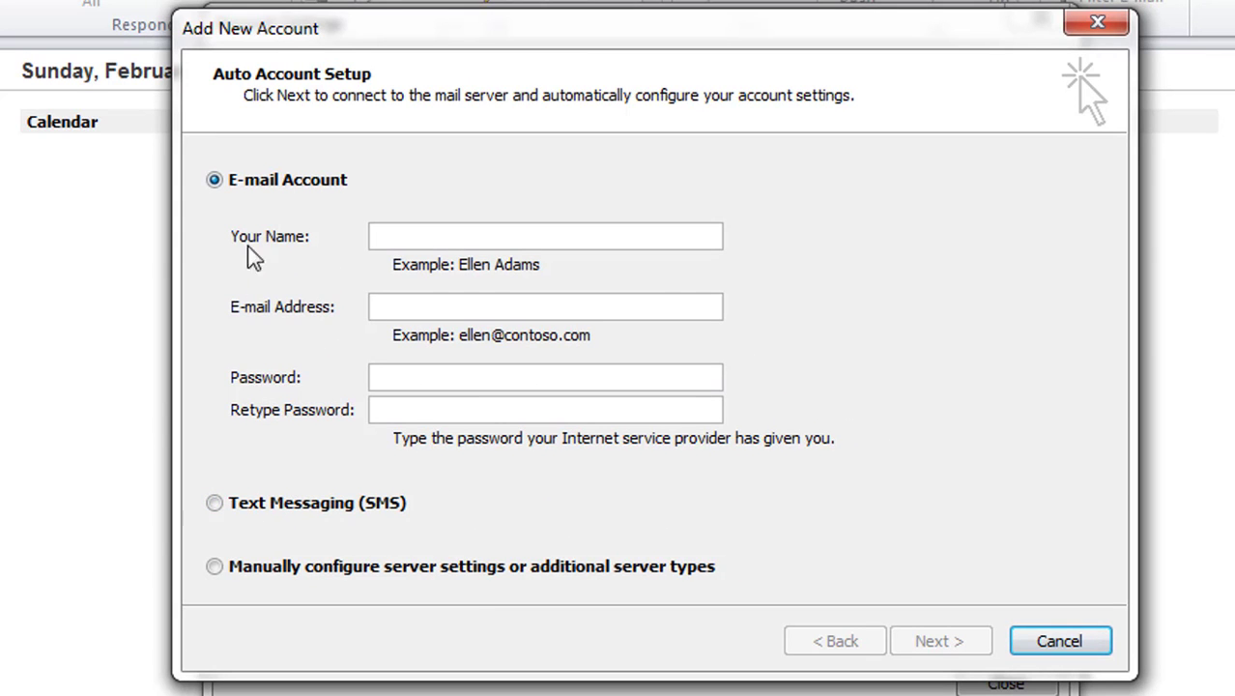
{"action": "left_click", "coordinate": [348, 568]}
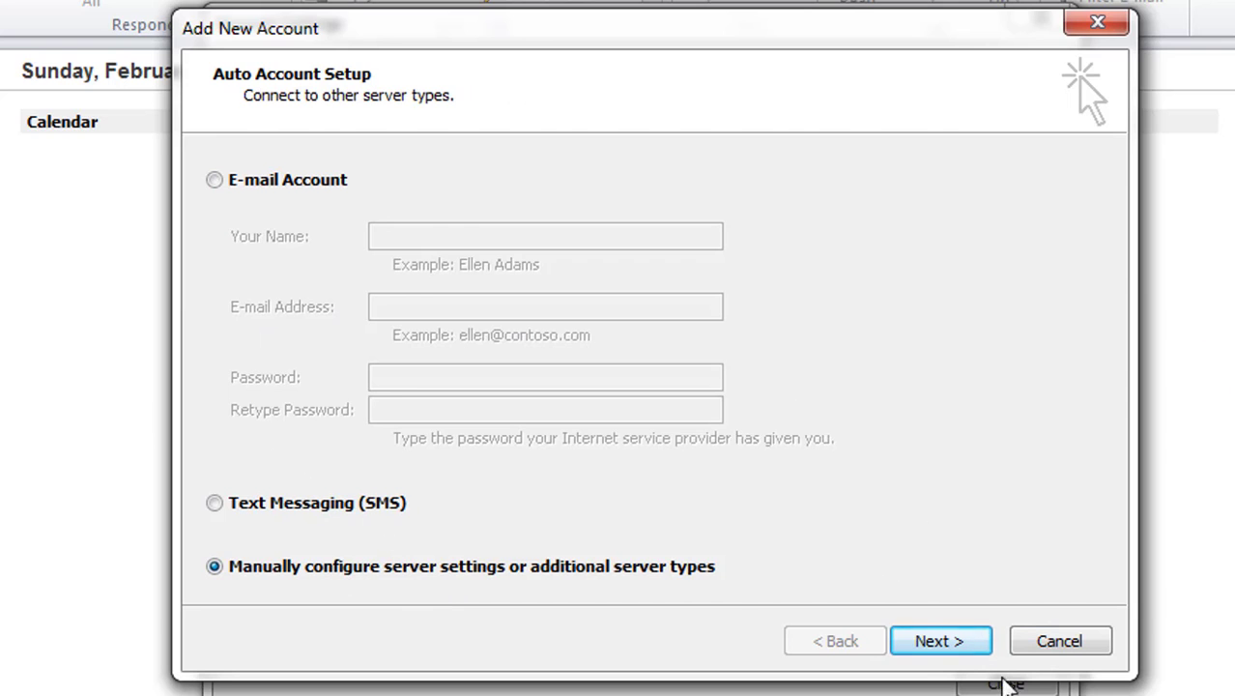
{"action": "left_click", "coordinate": [935, 642]}
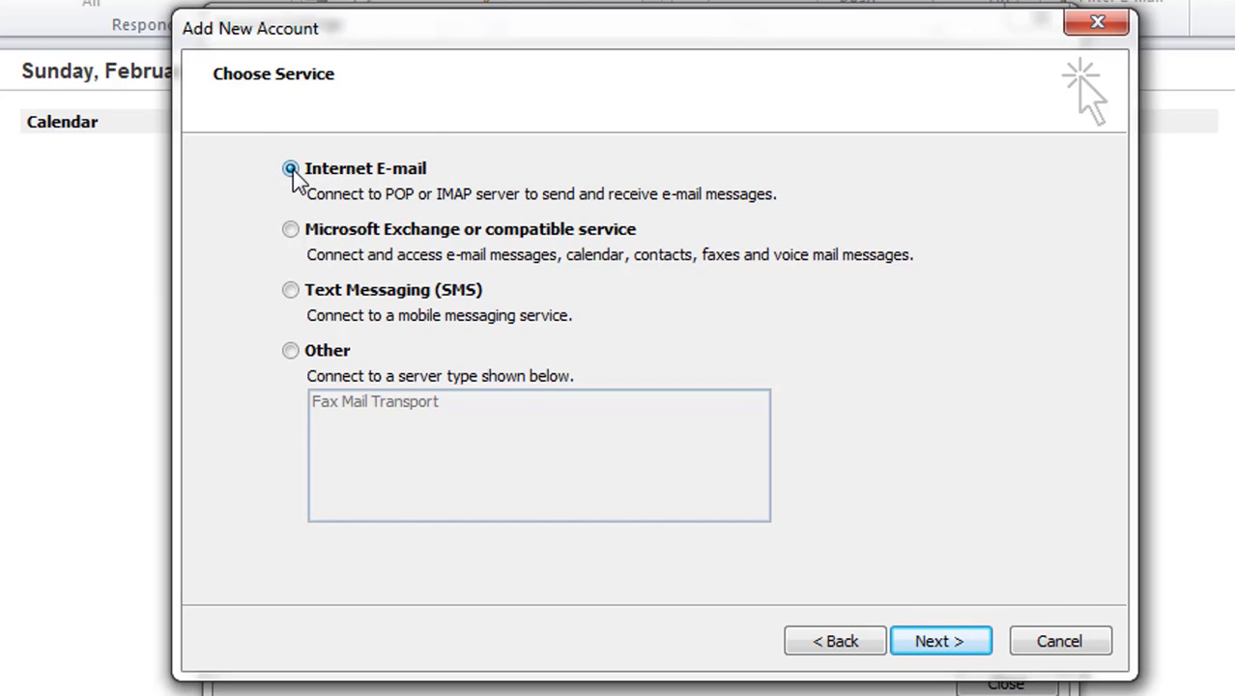
Choose Internet E-mail (POP or IMAP) as the service and continue to its settings
{"action": "left_click", "coordinate": [292, 235]}
{"action": "left_click", "coordinate": [291, 171]}
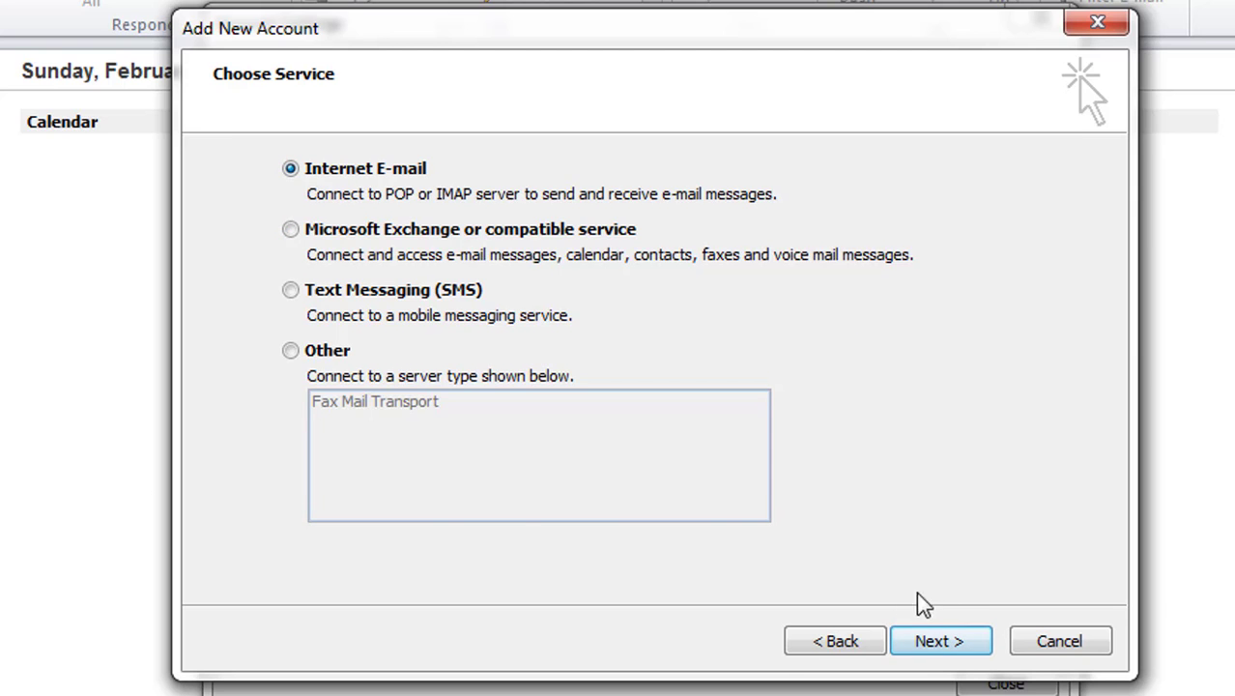
{"action": "left_click", "coordinate": [952, 646]}
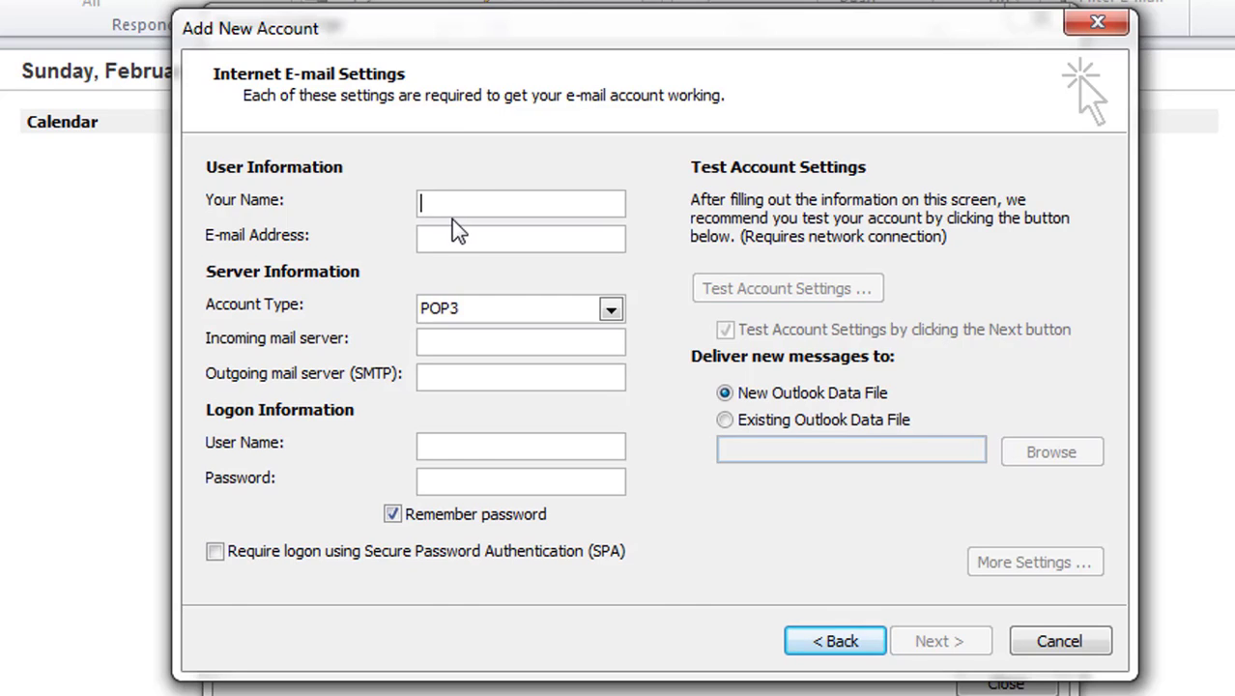
Enter 'Update tips' as the name, paste the Gmail address, and keep POP3
{"action": "type", "text": "Update"}
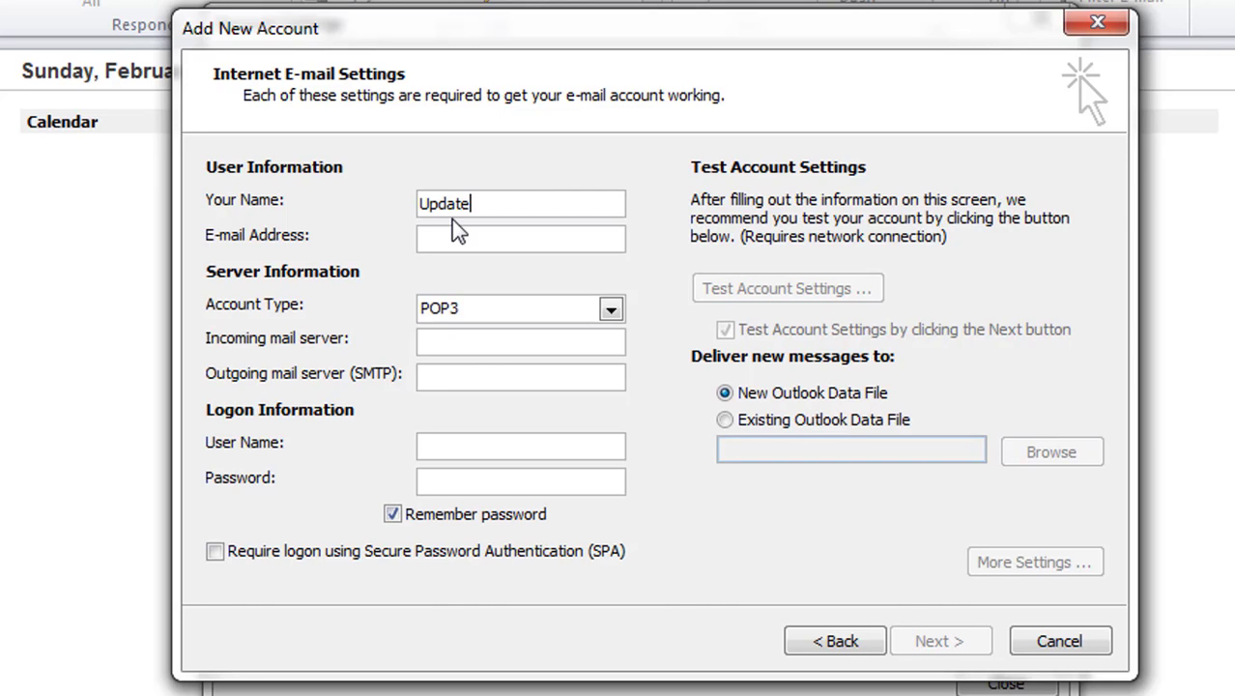
{"action": "type", "text": "tips"}
{"action": "key", "text": "ctrl+v"}
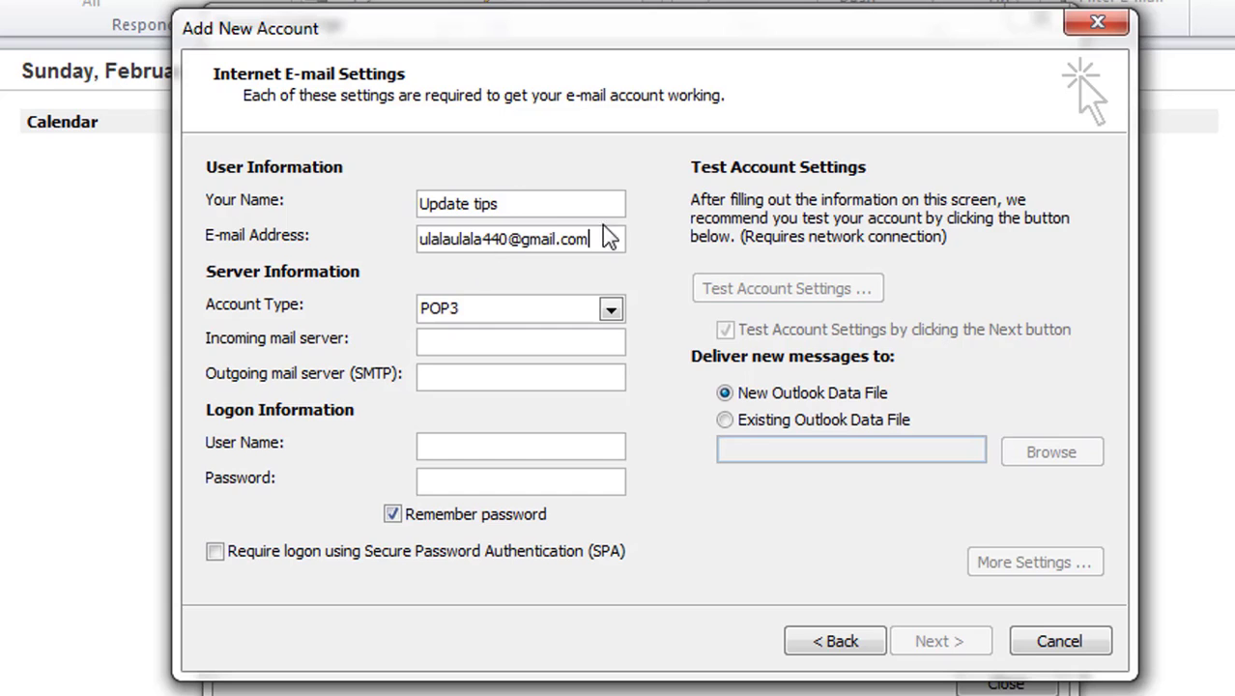
{"action": "left_click", "coordinate": [611, 308]}
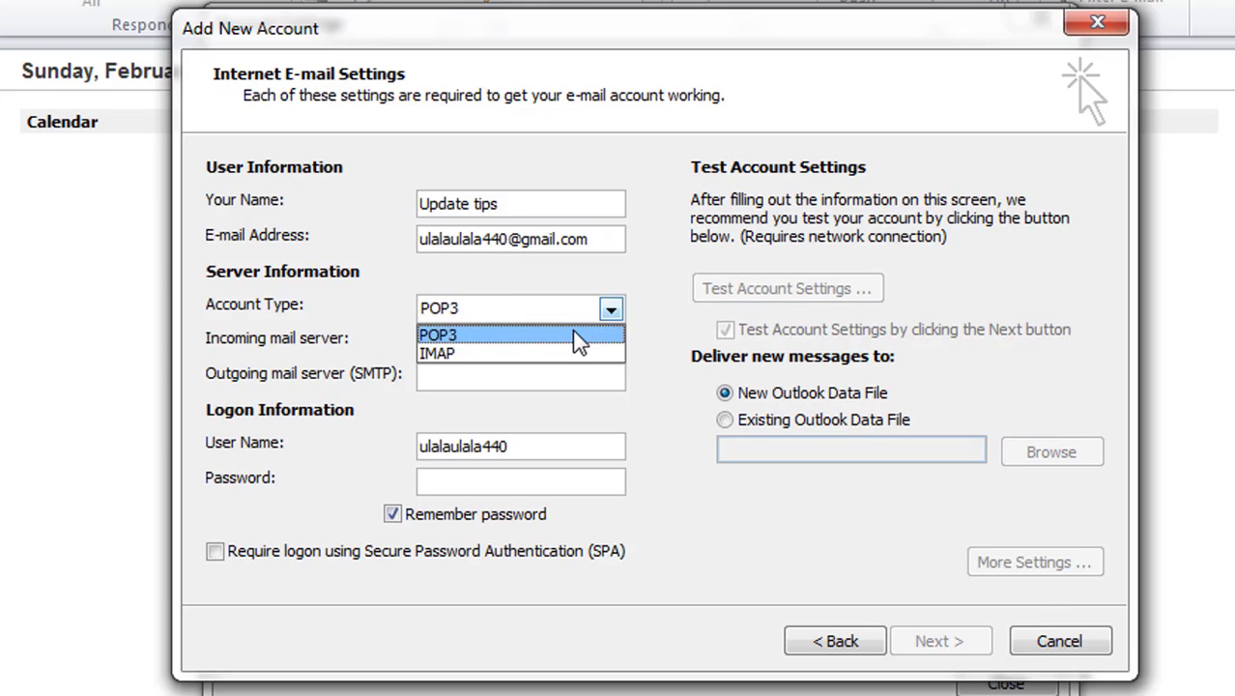
{"action": "left_click", "coordinate": [602, 309]}
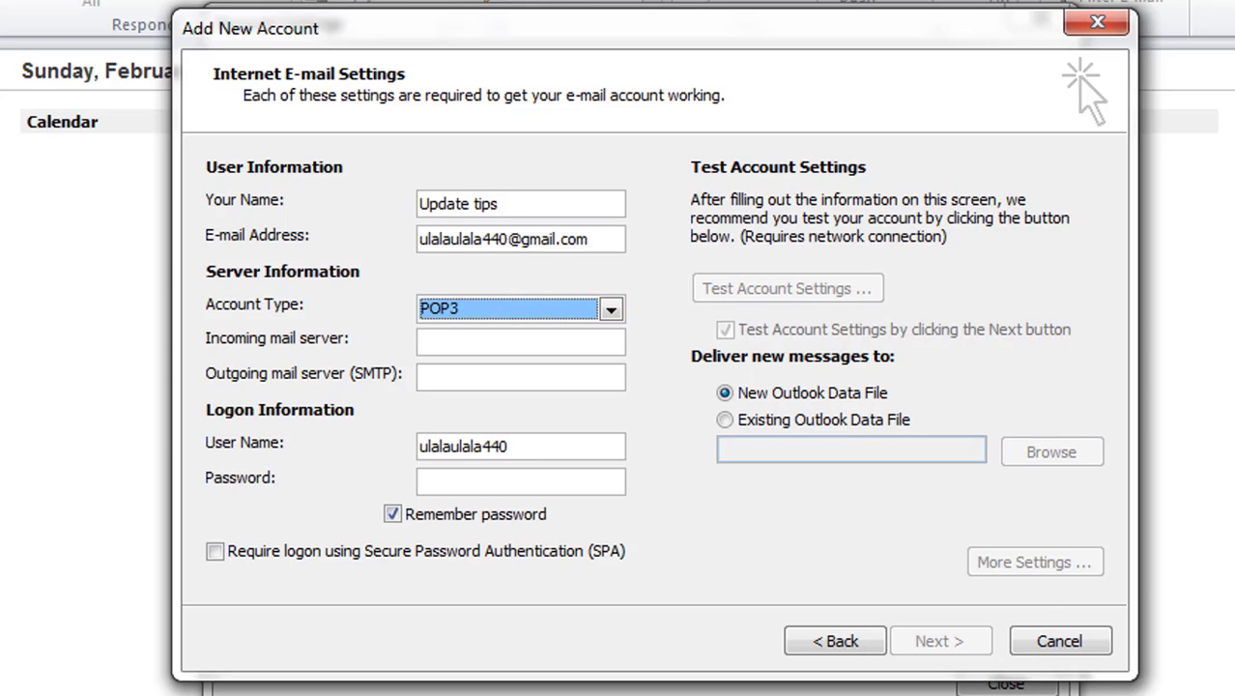
Fill in pop.gmail.com, smtp.gmail.com, the user name and the account password
{"action": "left_click", "coordinate": [487, 347]}
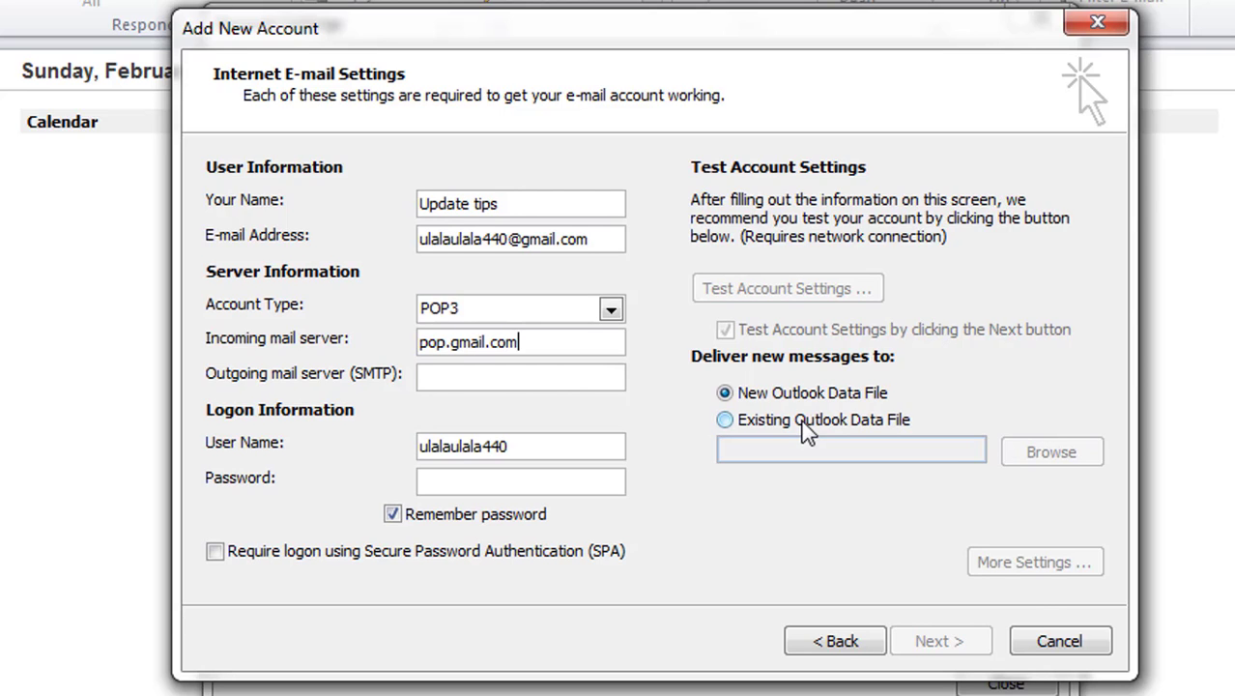
{"action": "left_click", "coordinate": [506, 375]}
{"action": "type", "text": "smtp"}
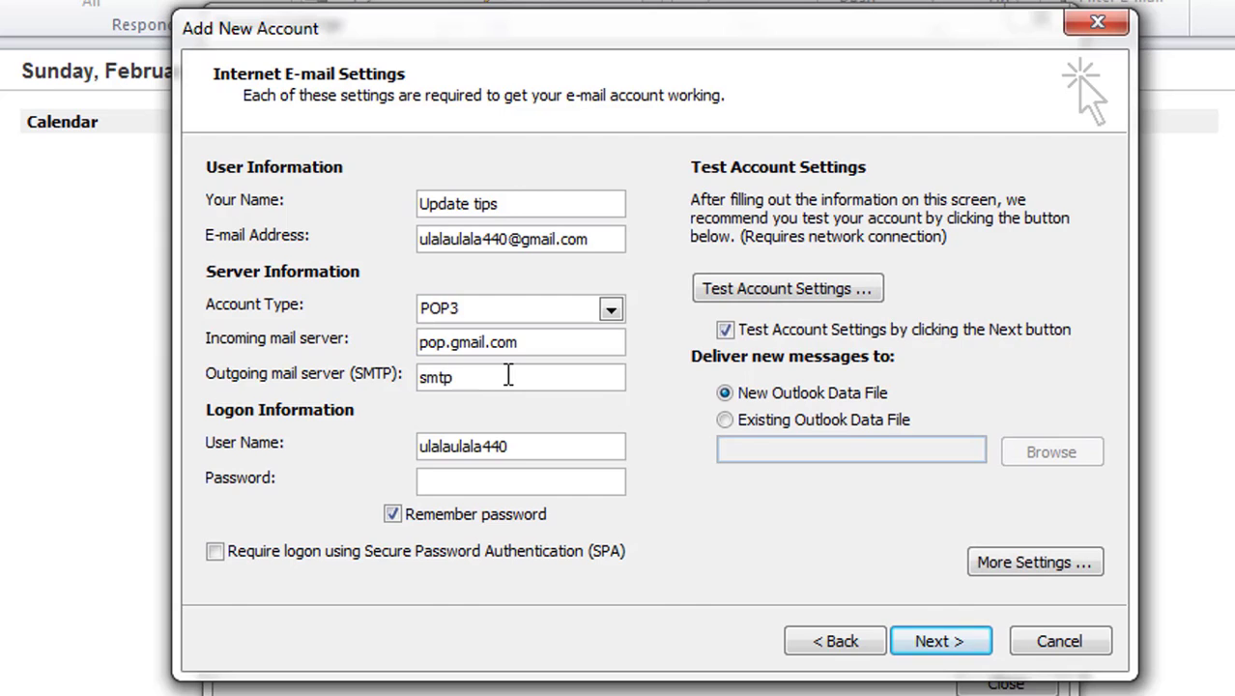
{"action": "type", "text": ".gmail.com"}
{"action": "left_click", "coordinate": [510, 485]}
{"action": "left_click", "coordinate": [517, 444]}
{"action": "left_click_drag", "start_coordinate": [517, 445], "coordinate": [350, 446]}
{"action": "left_click", "coordinate": [461, 448]}
{"action": "left_click", "coordinate": [488, 483]}
{"action": "type", "text": "**********"}
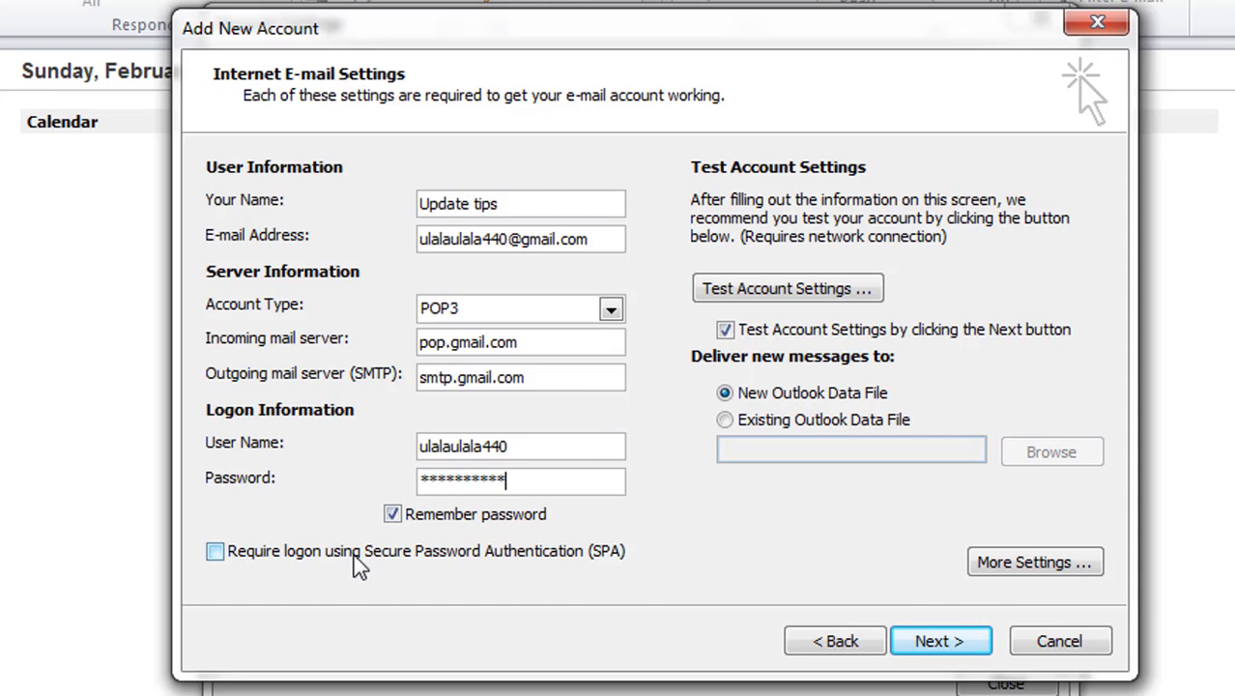
In More Settings, require SMTP authentication using the incoming server's settings
{"action": "left_click", "coordinate": [1055, 565]}
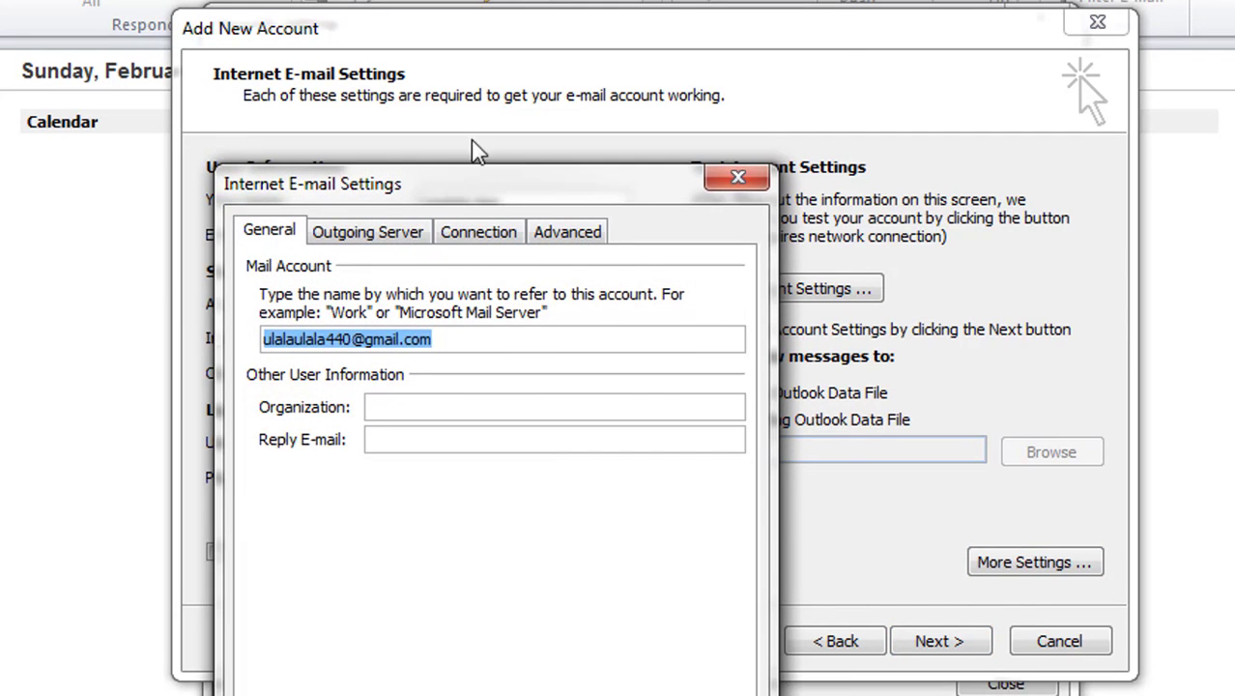
{"action": "left_click_drag", "start_coordinate": [453, 177], "coordinate": [507, 39]}
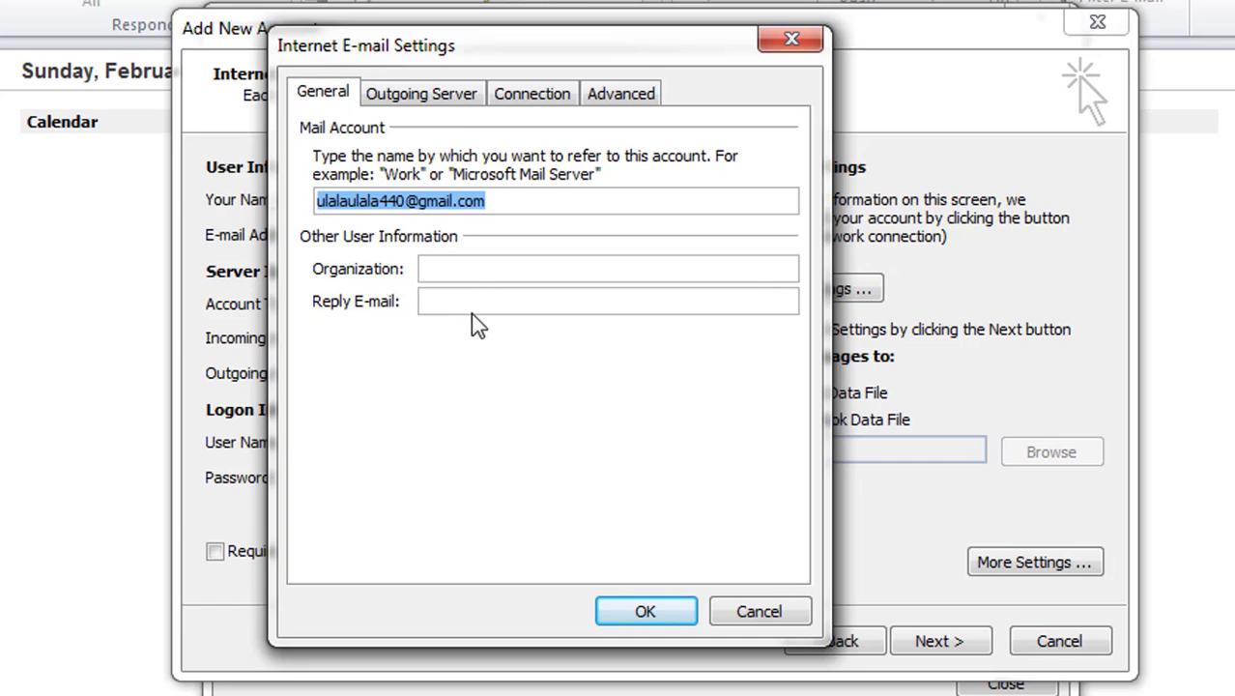
{"action": "left_click", "coordinate": [393, 94]}
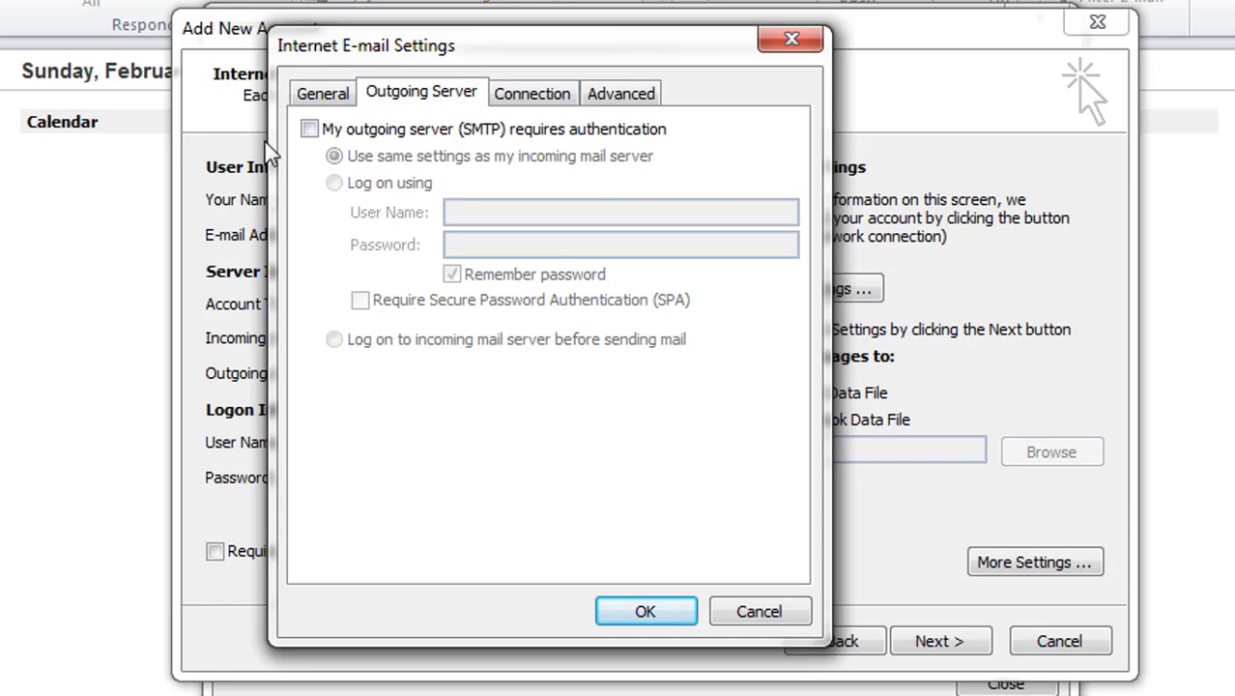
{"action": "left_click", "coordinate": [372, 135]}
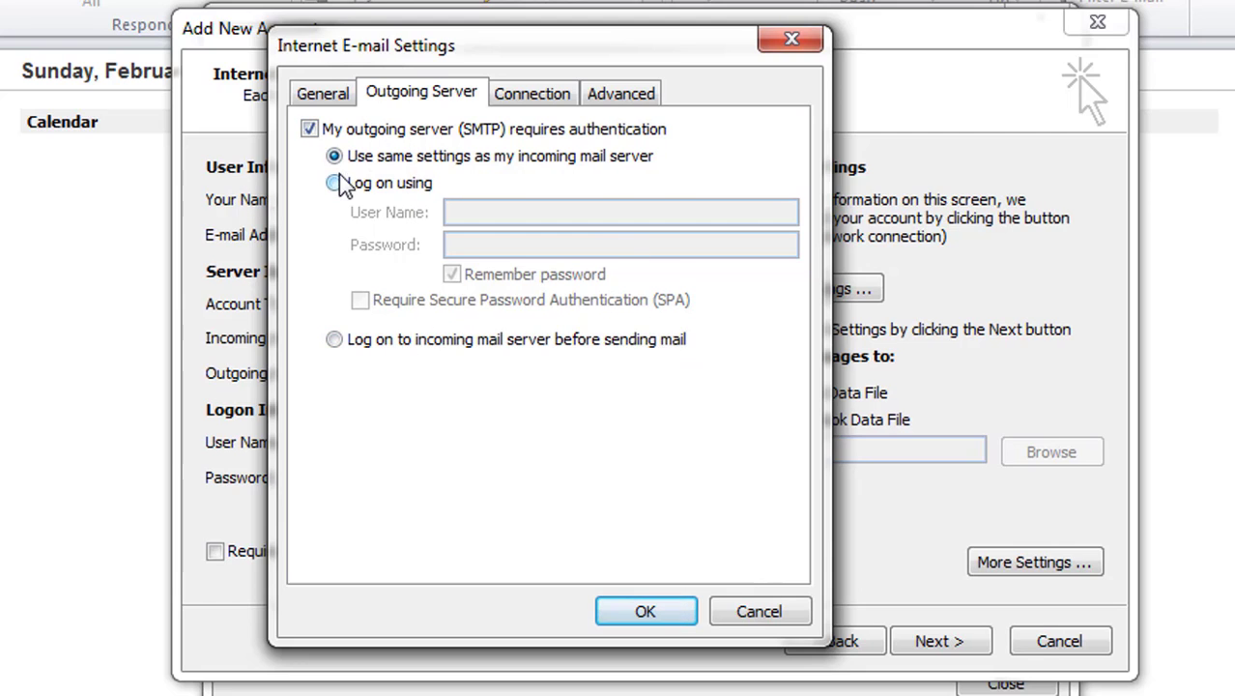
{"action": "left_click", "coordinate": [522, 97]}
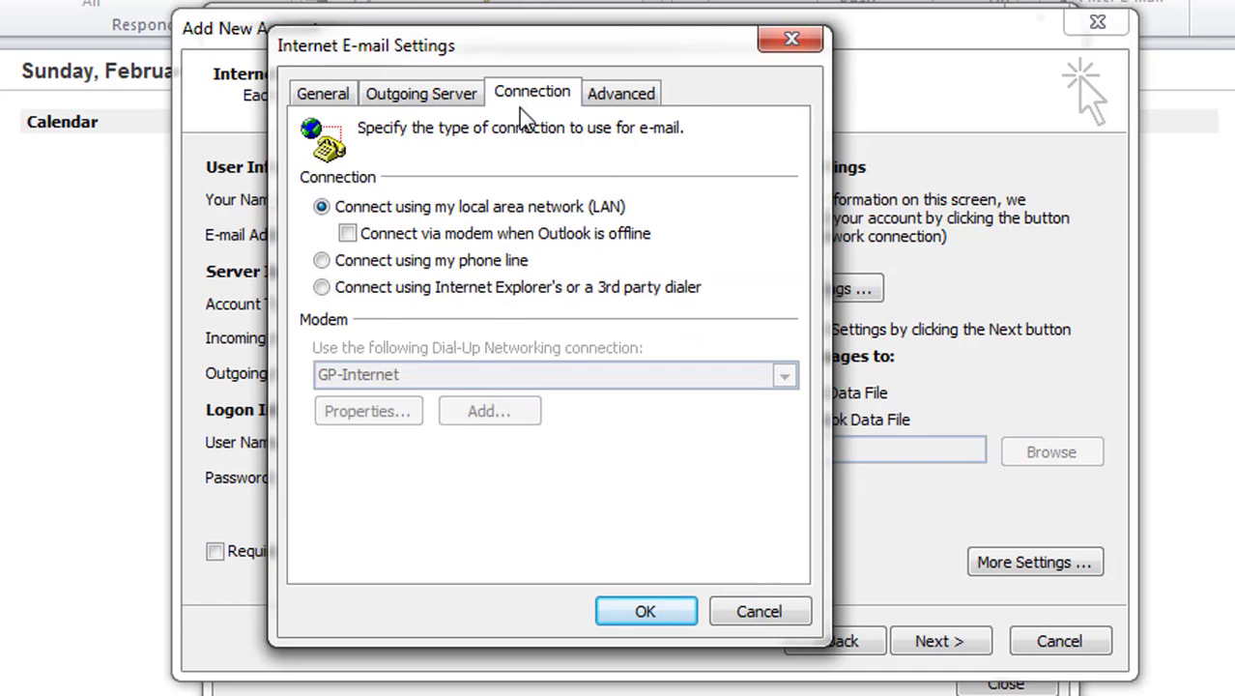
{"action": "left_click", "coordinate": [620, 94]}
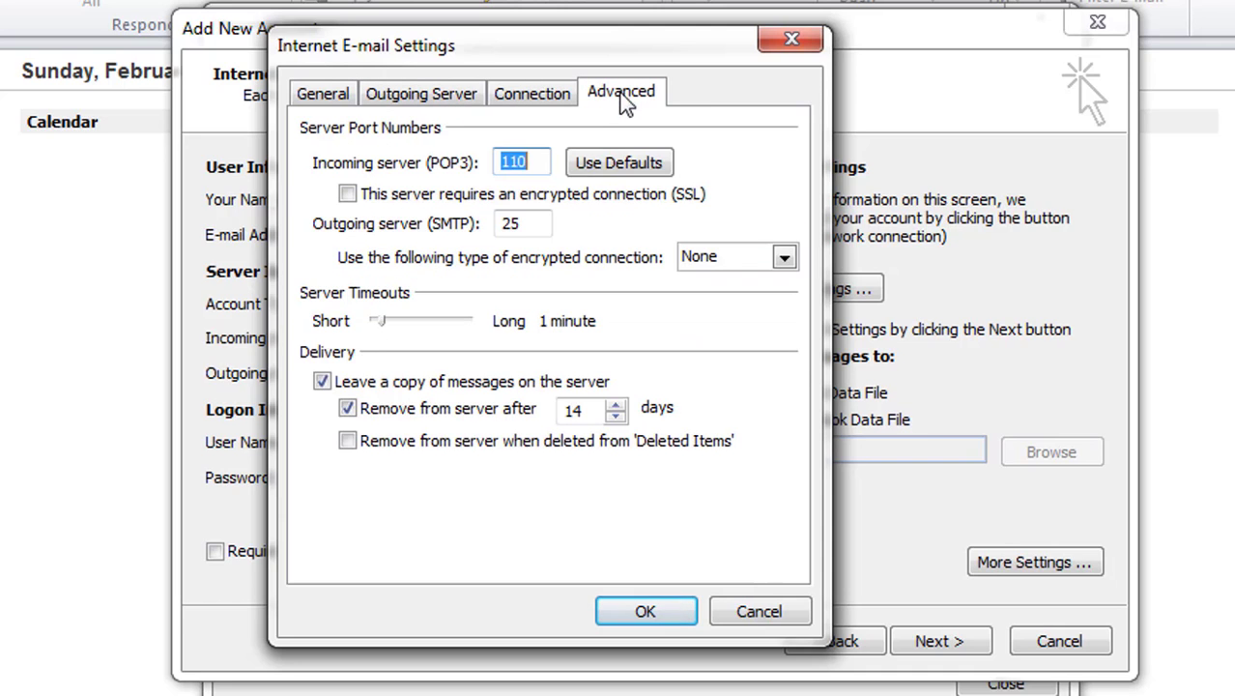
Use SSL on incoming port 995 and set outgoing port 465 with SSL encryption
{"action": "left_click", "coordinate": [347, 194]}
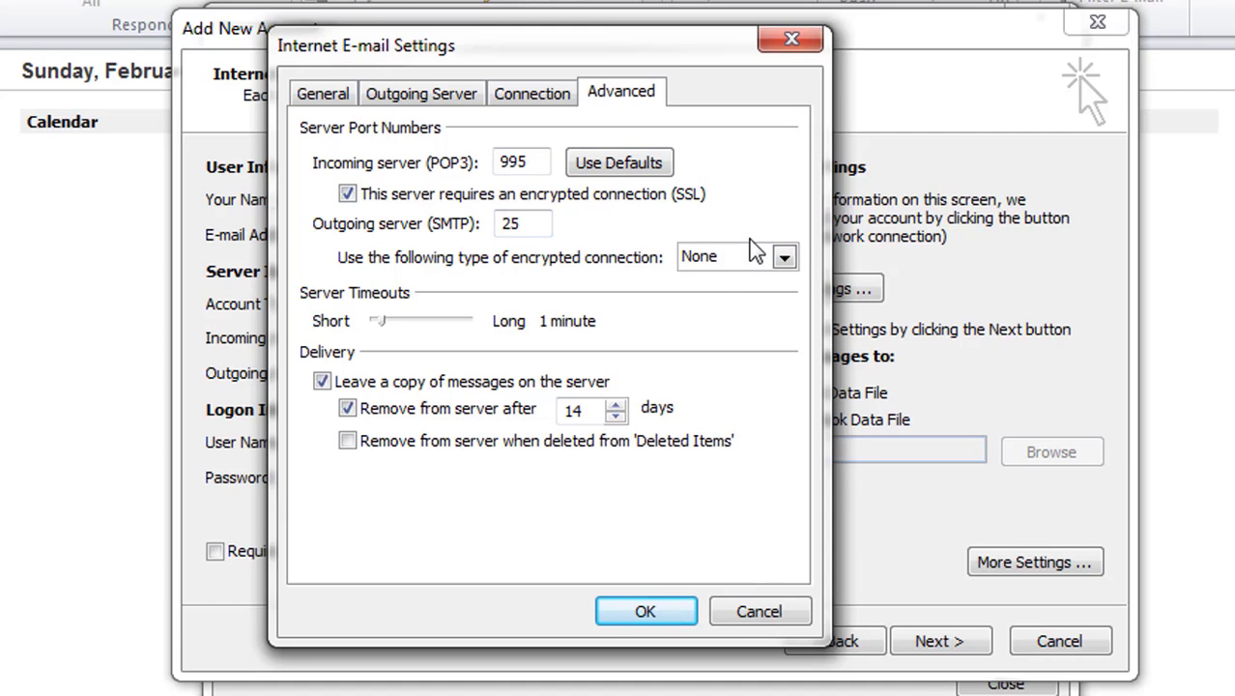
{"action": "left_click_drag", "start_coordinate": [536, 224], "coordinate": [491, 225]}
{"action": "type", "text": "456"}
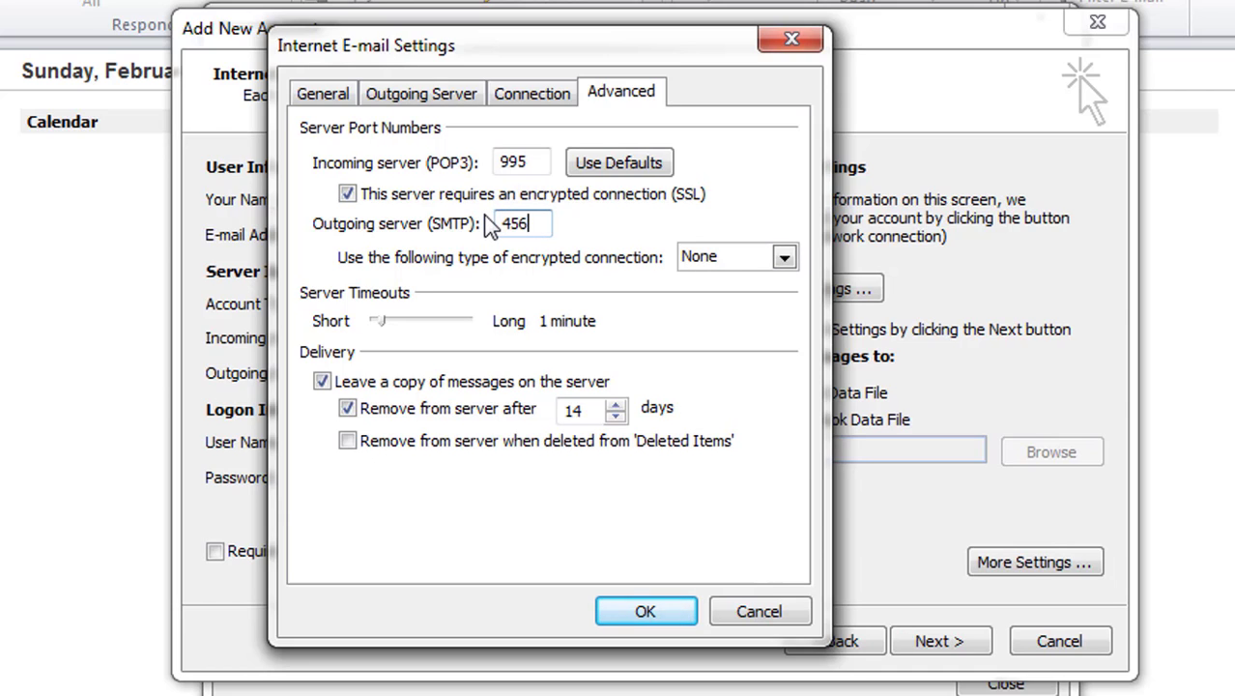
{"action": "key", "text": "BackSpace"}
{"action": "type", "text": "65"}
{"action": "left_click", "coordinate": [784, 256]}
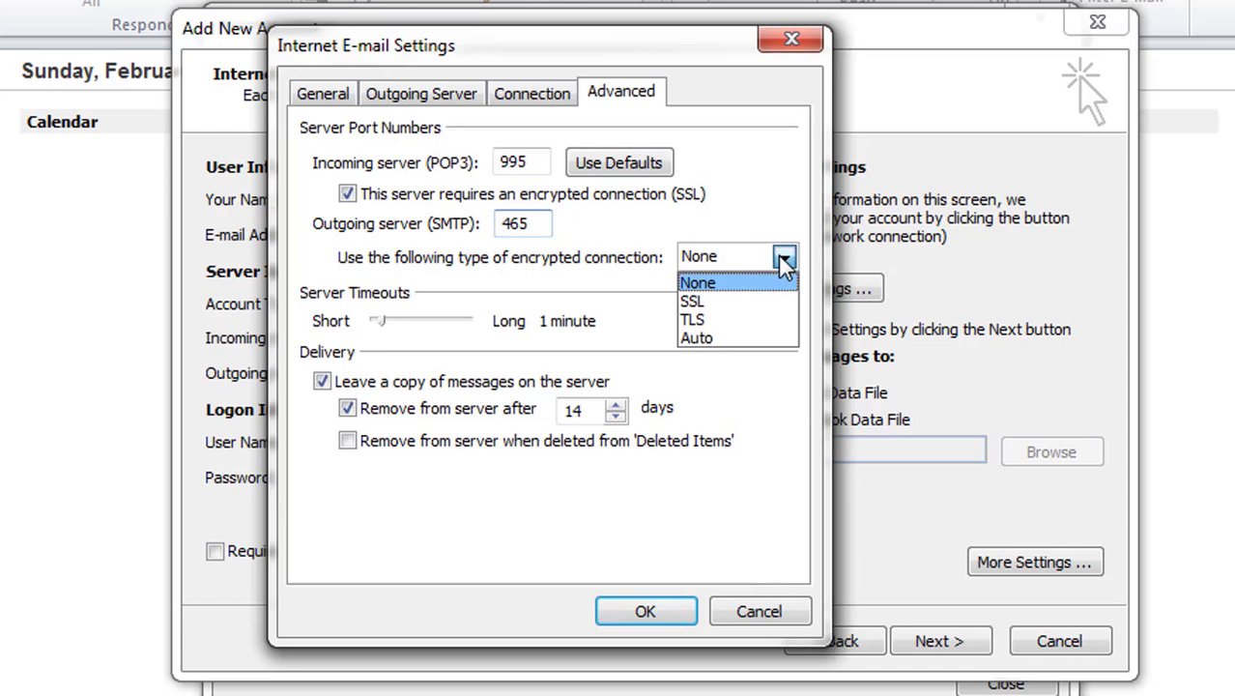
{"action": "left_click", "coordinate": [703, 302]}
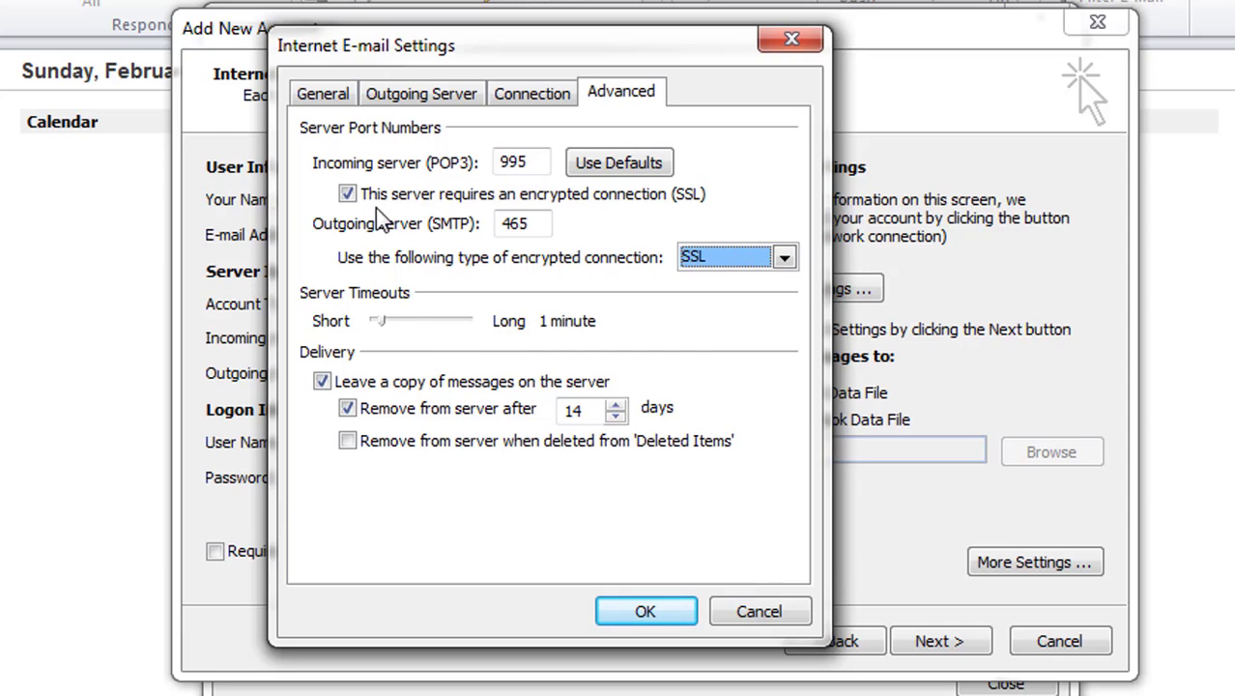
Lengthen the server timeout to 4 minutes 40 seconds and save the settings
{"action": "left_click_drag", "start_coordinate": [379, 321], "coordinate": [421, 332]}
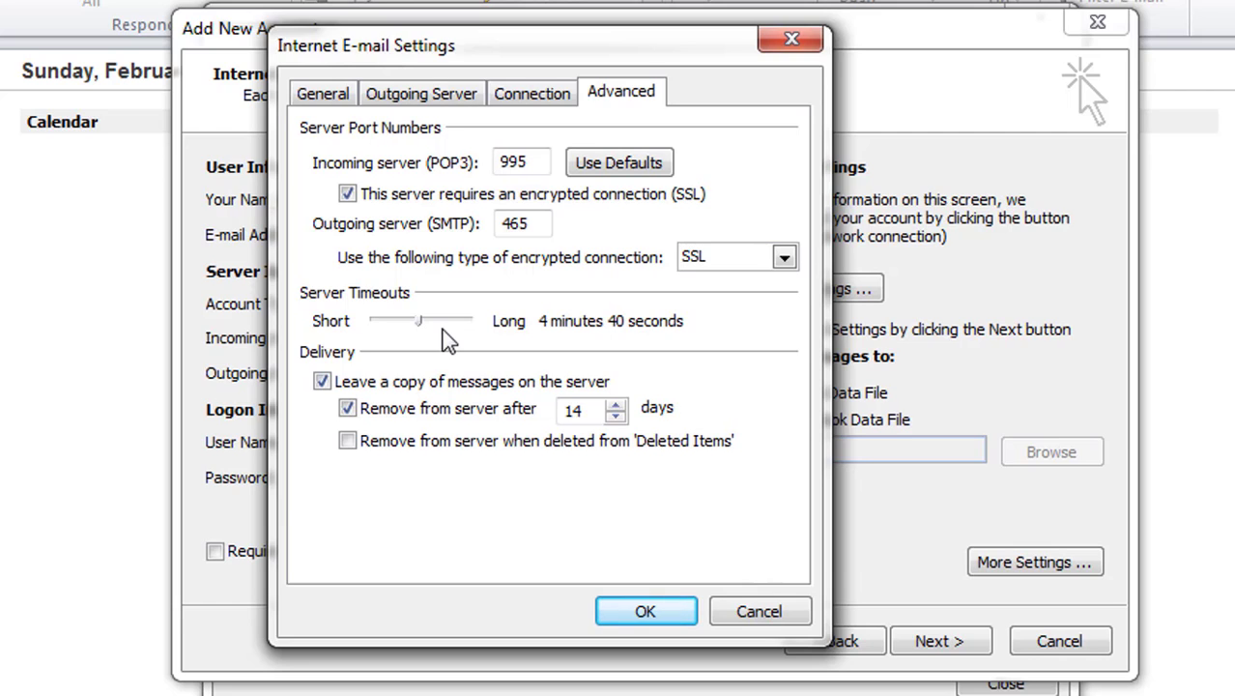
{"action": "left_click", "coordinate": [346, 409]}
{"action": "left_click", "coordinate": [346, 409]}
{"action": "left_click", "coordinate": [646, 612]}
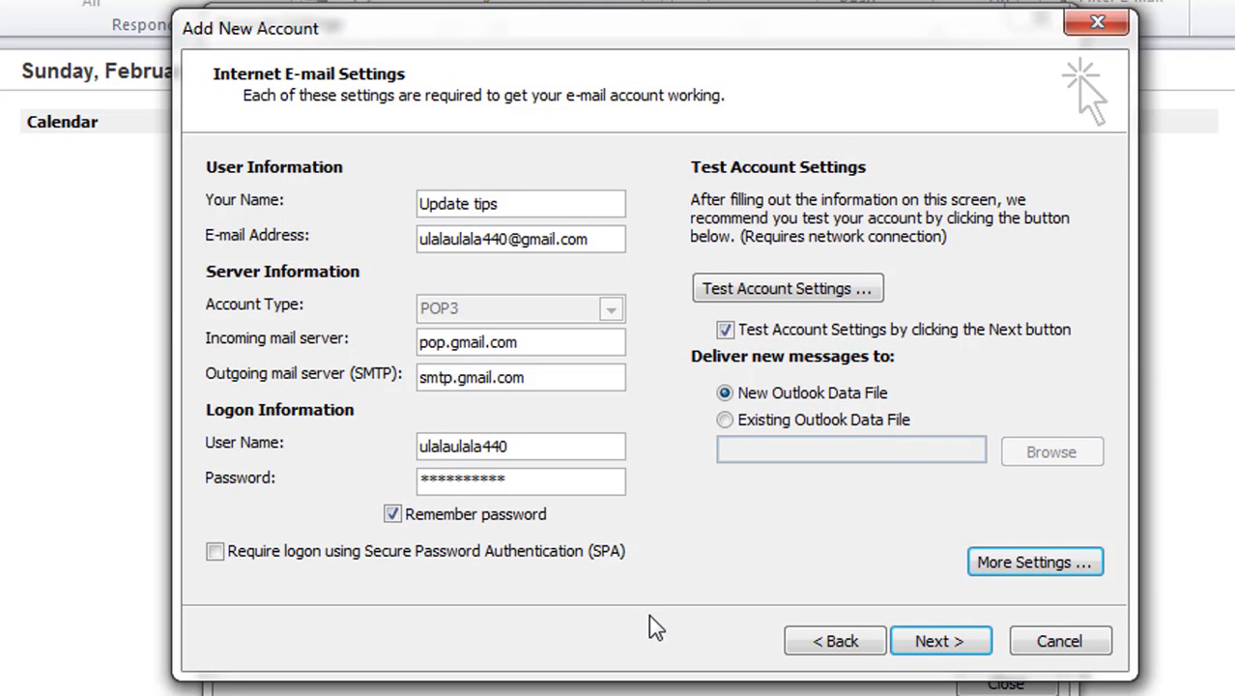
Run the account test until POP3 logon and the test e-mail both pass, then advance to Congratulations
{"action": "left_click", "coordinate": [783, 292]}
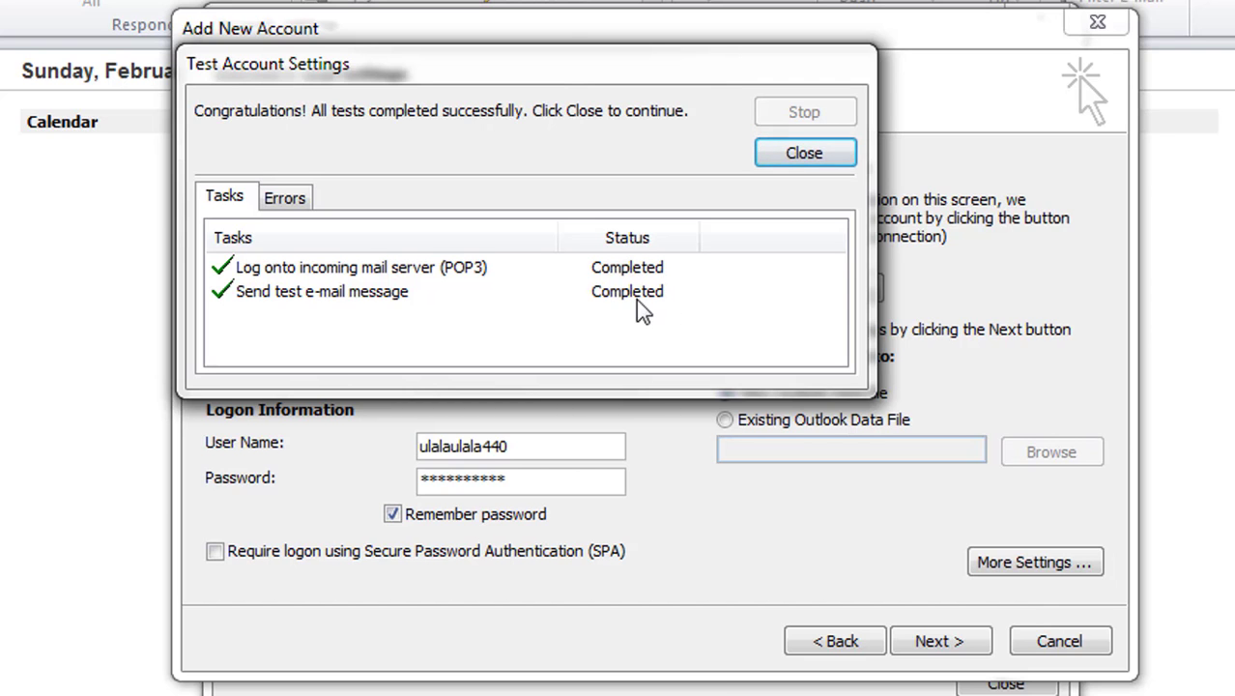
{"action": "left_click", "coordinate": [805, 154]}
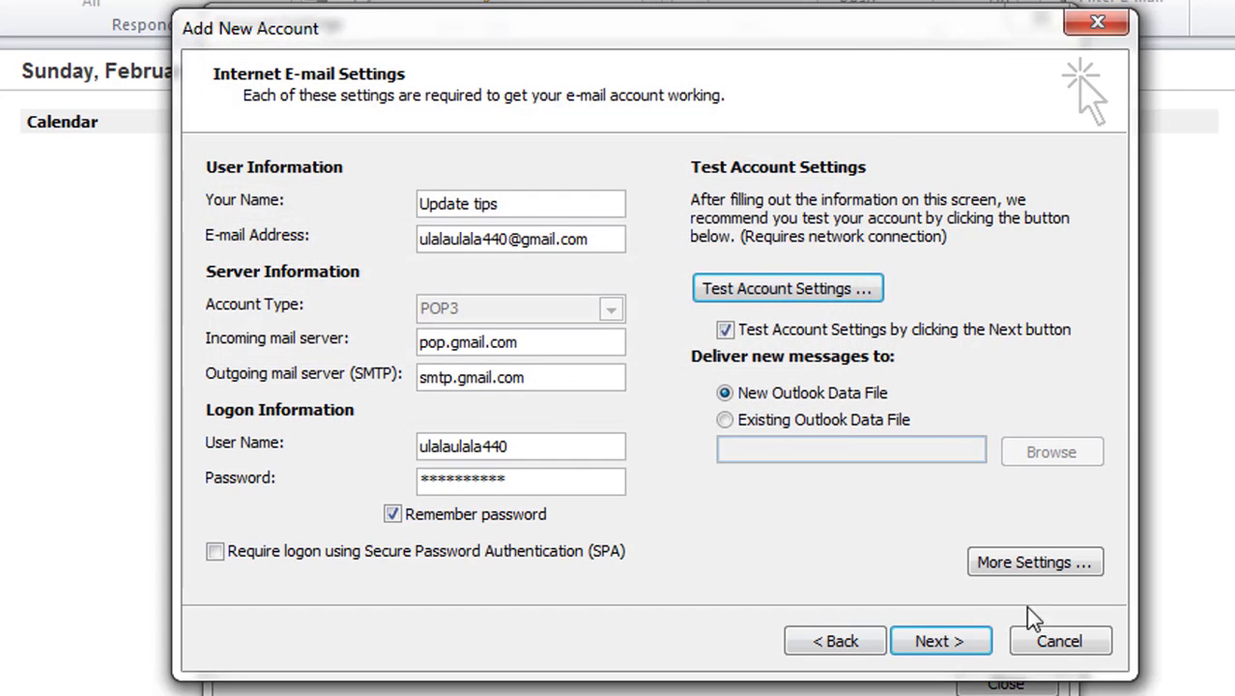
{"action": "left_click", "coordinate": [954, 642]}
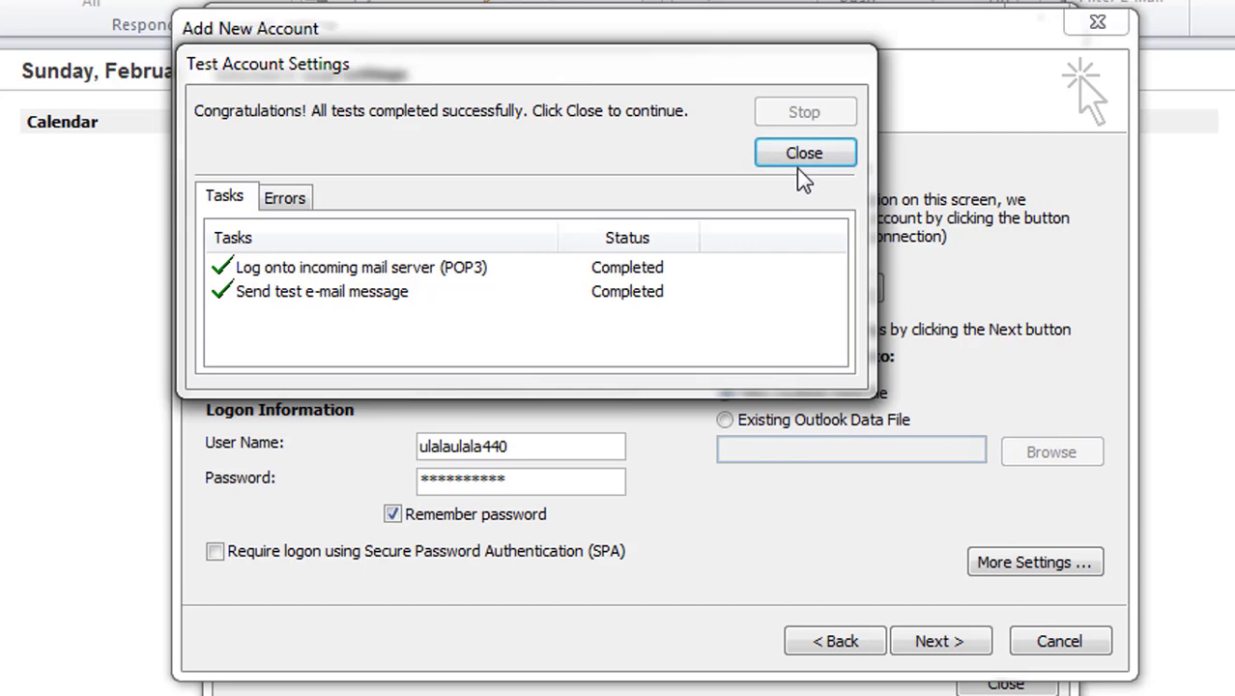
{"action": "left_click", "coordinate": [795, 158]}
{"action": "key", "text": "Return"}
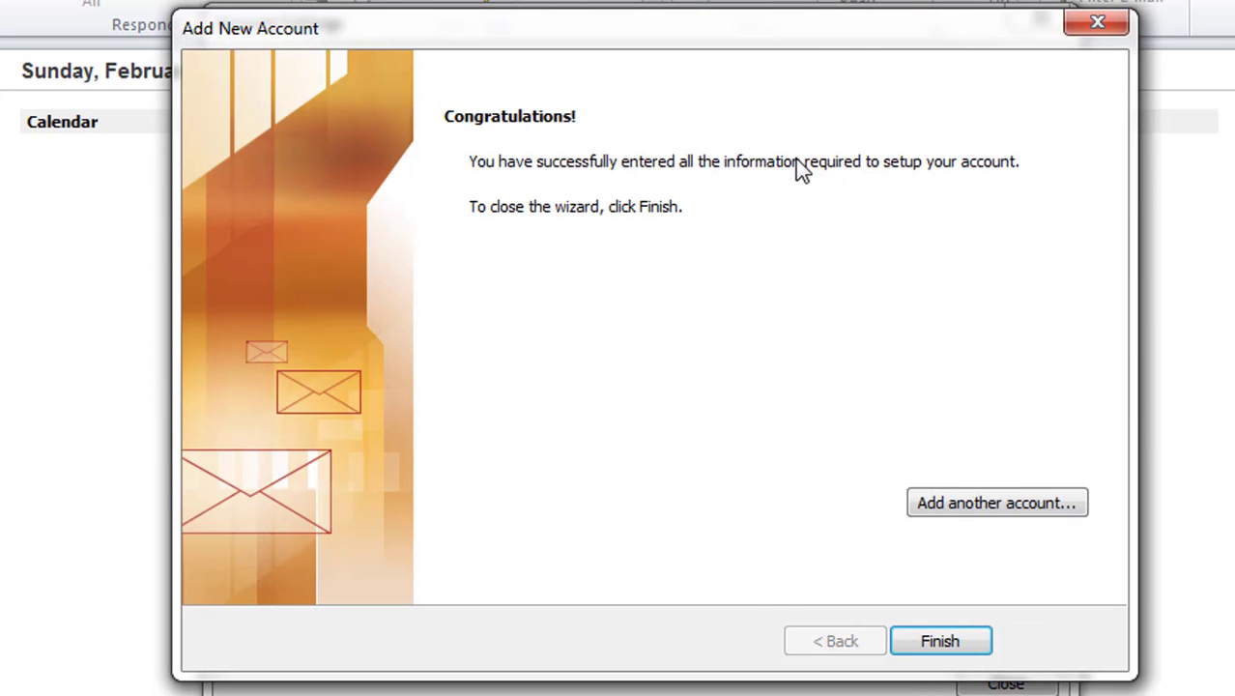
Finish the Add New Account wizard for the Gmail POP3 account
{"action": "left_click", "coordinate": [956, 642]}
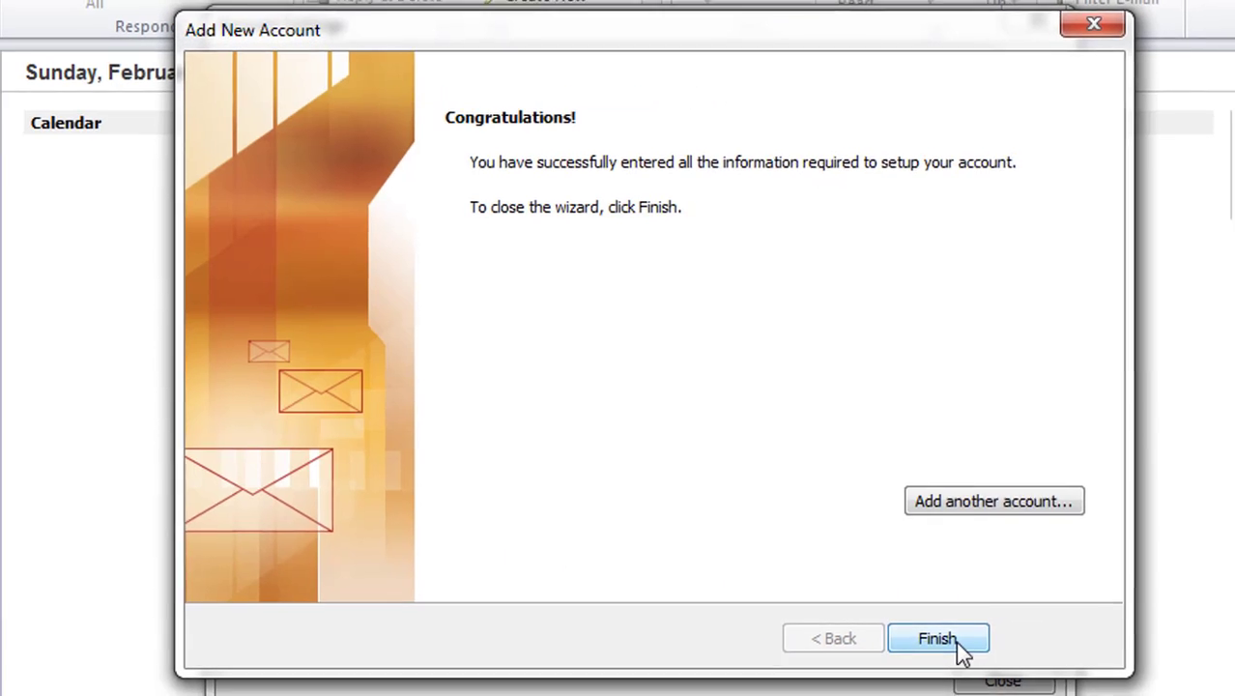